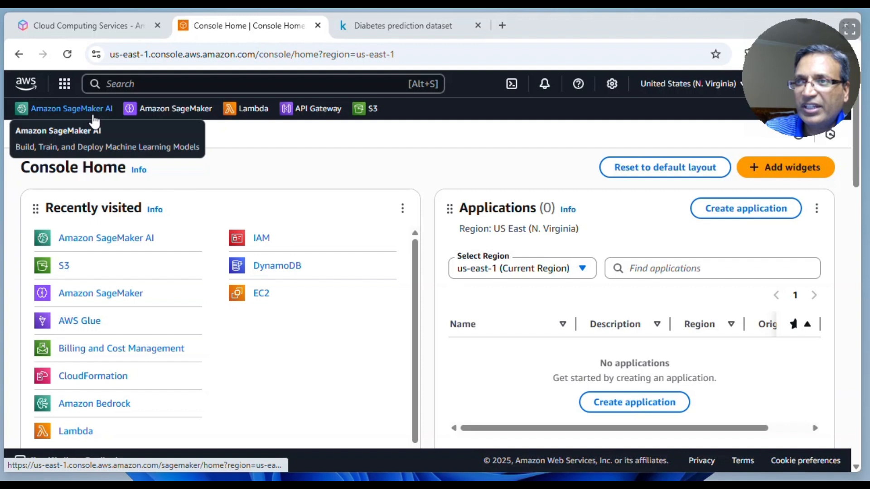
Open Amazon SageMaker AI and create a new domain with the quick setup for a single user
click(116, 234)
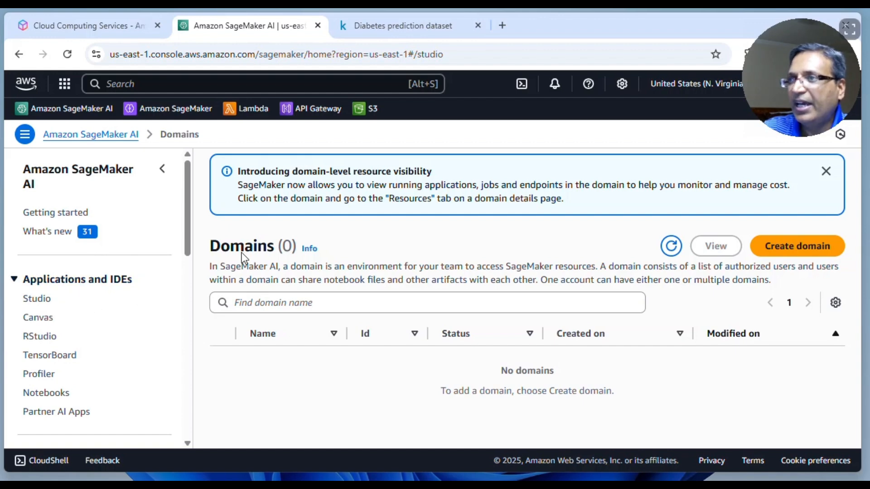
click(118, 136)
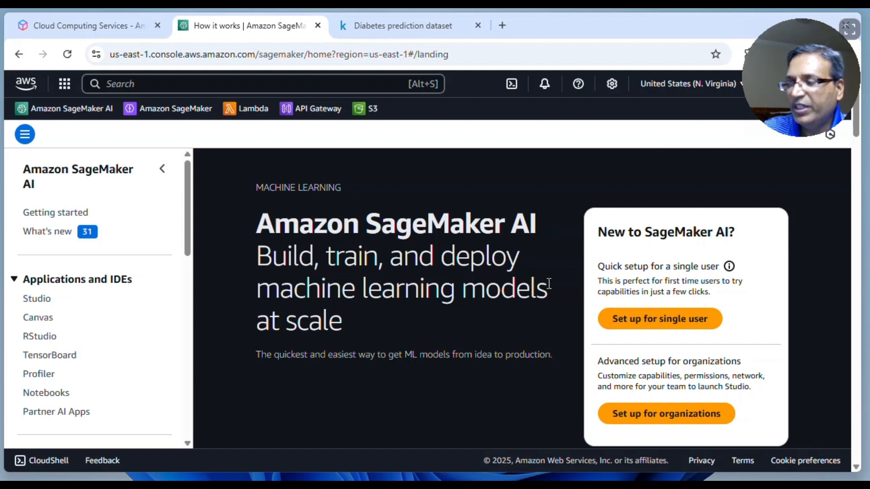
click(662, 320)
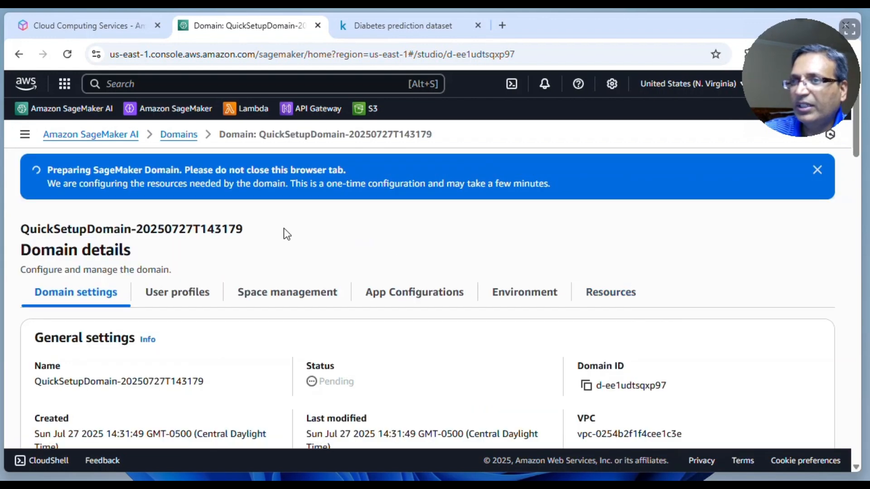
scroll(369, 281, down, 3)
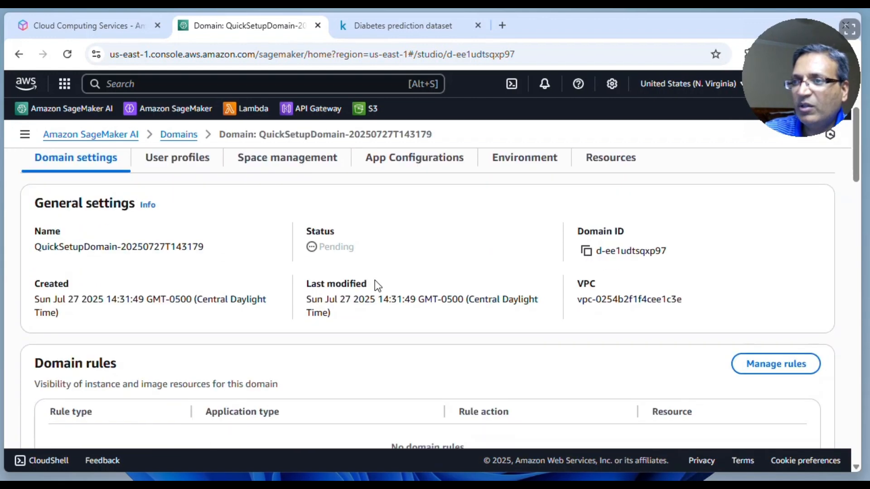
scroll(404, 299, up, 3)
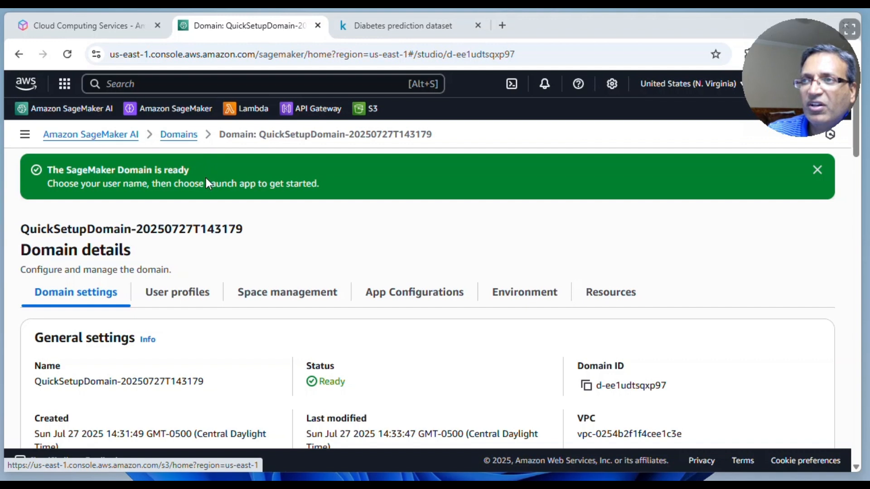
Open S3 in a separate browser tab and show the objects in the ml-data-4-sagemaker-123456789 bucket
right_click(368, 110)
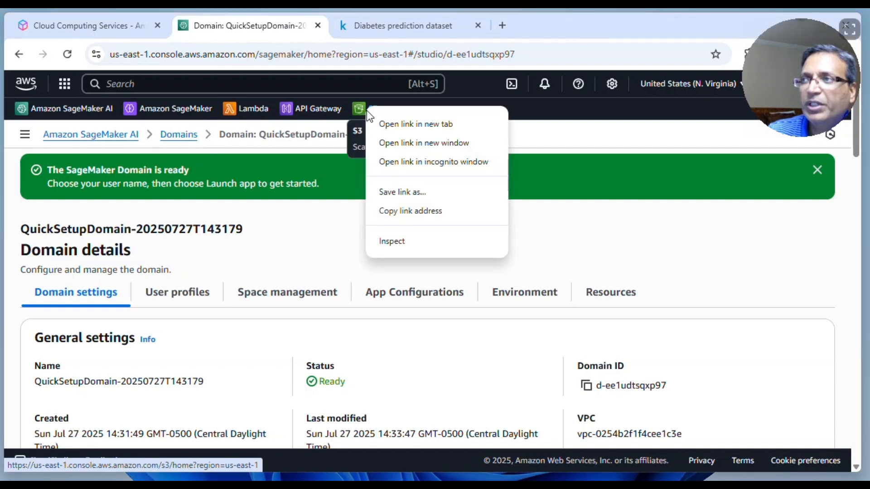
click(404, 124)
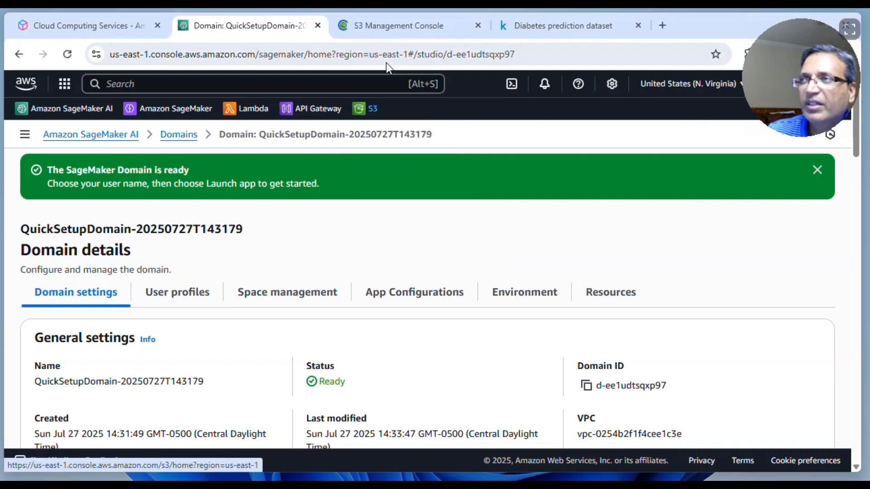
click(419, 26)
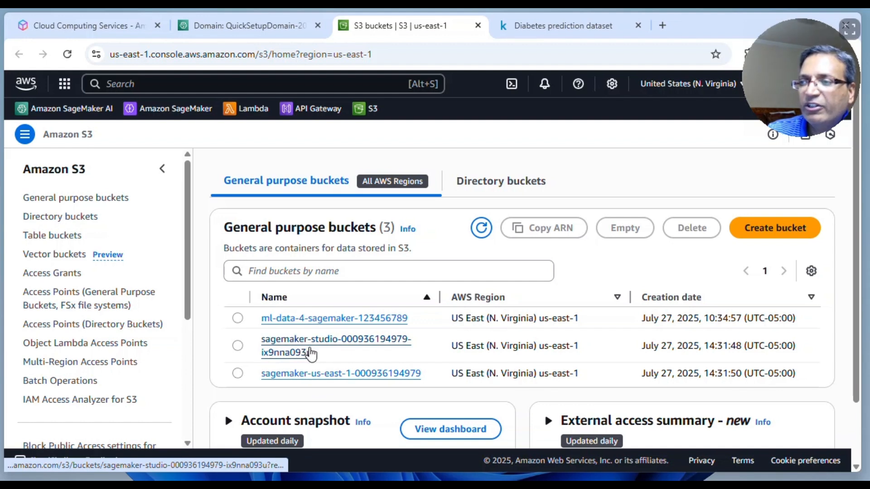
click(336, 322)
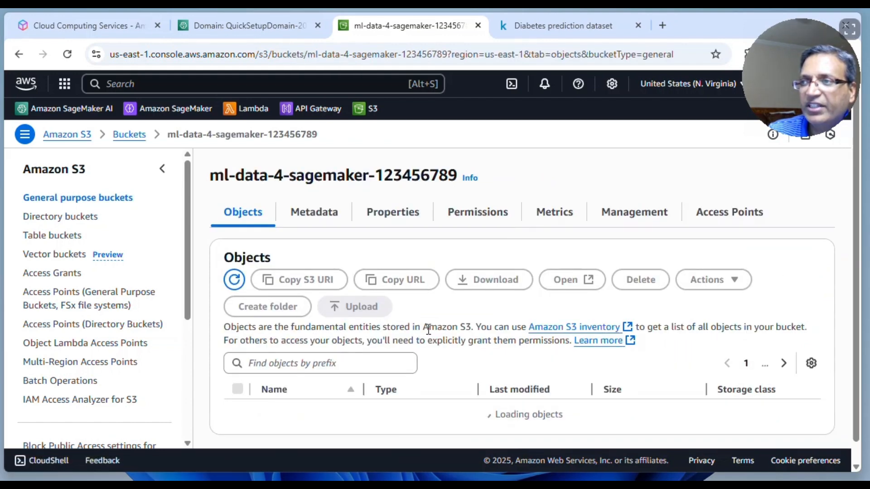
scroll(431, 328, down, 1)
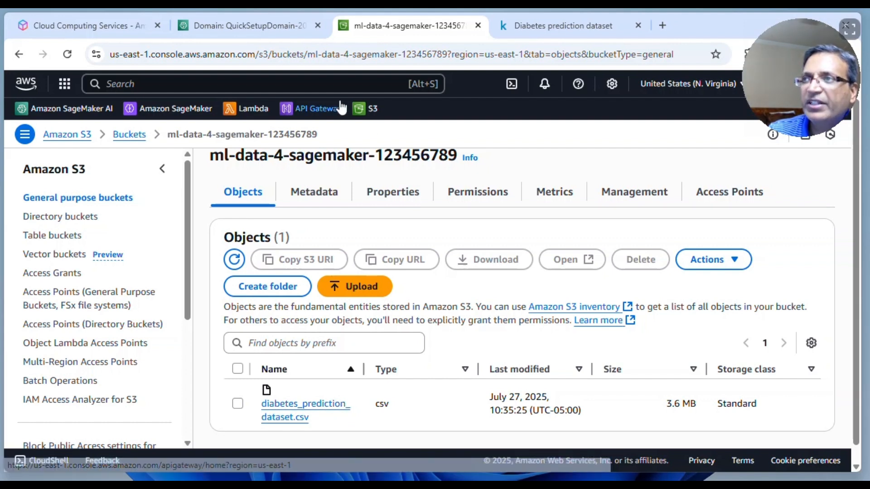
Switch to the Kaggle Diabetes prediction dataset page and read the dataset description and the file description of diabetes_prediction_dataset.csv
click(542, 31)
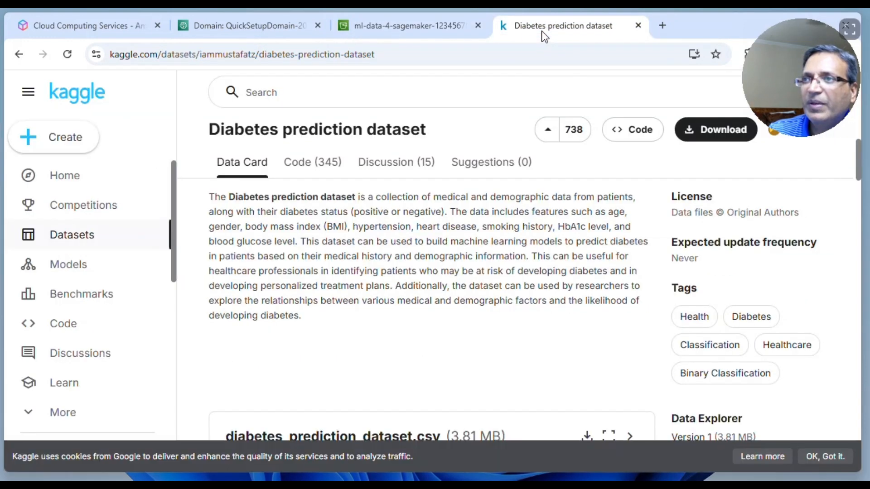
scroll(312, 220, up, 3)
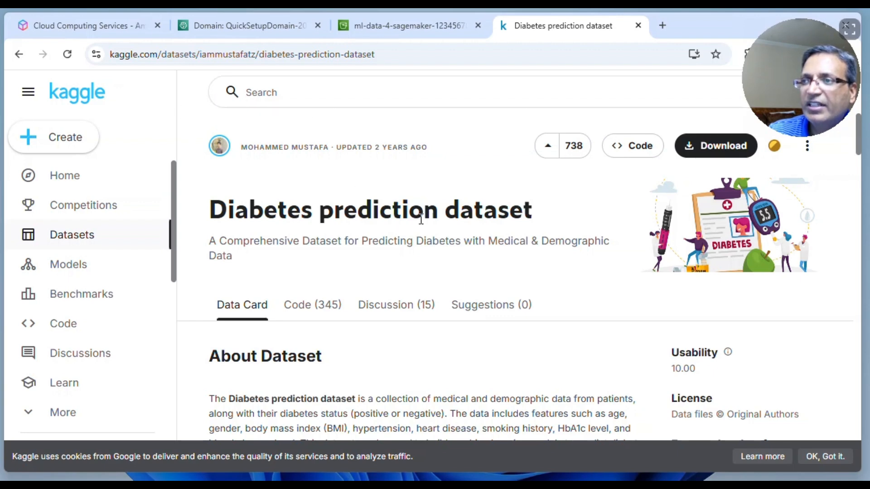
scroll(487, 262, down, 1)
scroll(487, 258, down, 6)
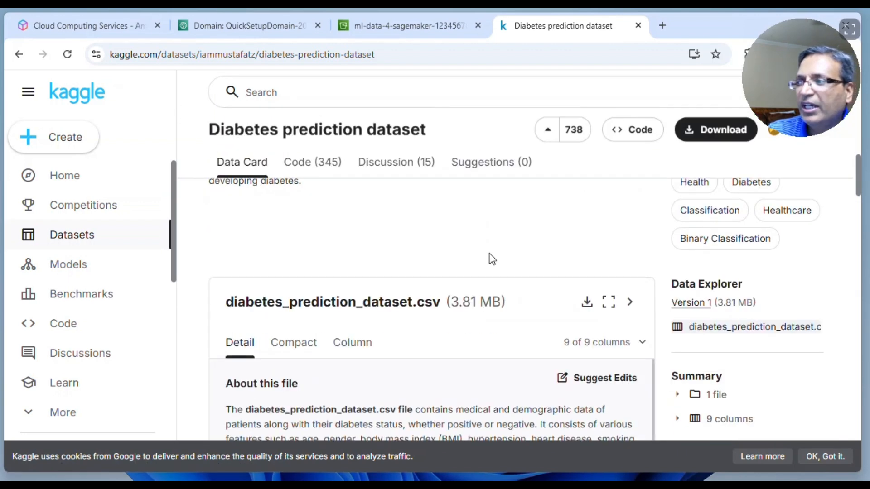
scroll(492, 258, down, 2)
scroll(522, 297, down, 3)
scroll(521, 293, up, 2)
scroll(648, 254, down, 3)
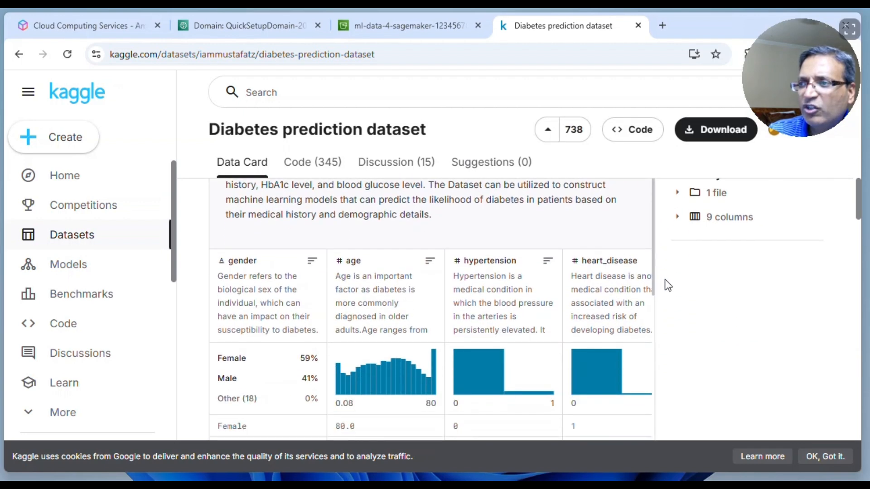
Examine the gender, age, hypertension and heart_disease columns in the diabetes_prediction_dataset.csv preview
scroll(552, 305, down, 5)
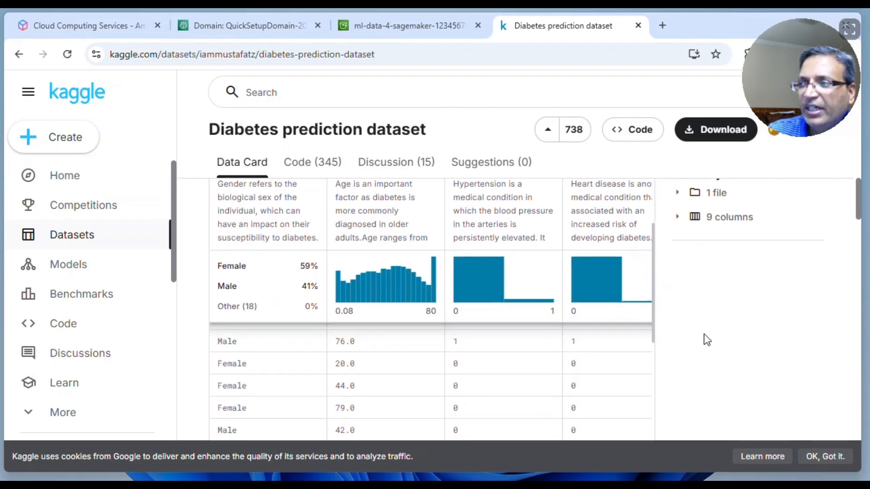
scroll(698, 338, down, 3)
scroll(661, 331, down, 2)
scroll(307, 333, up, 6)
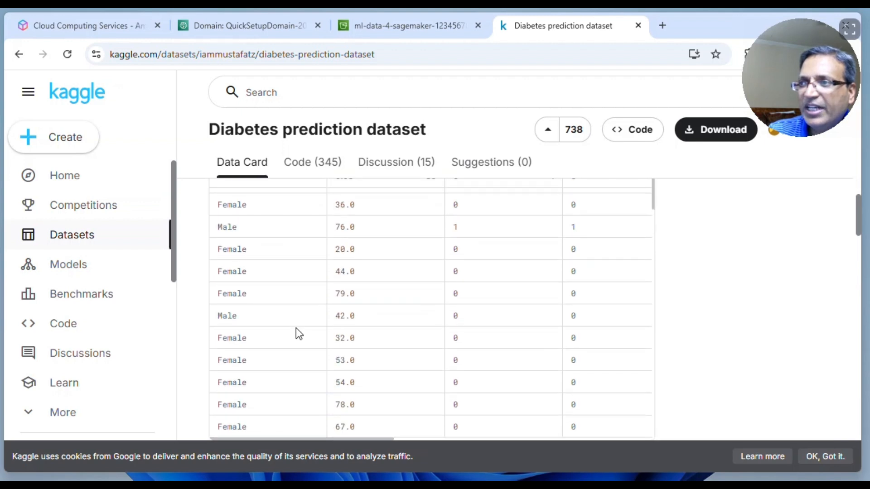
scroll(296, 336, up, 2)
scroll(277, 336, up, 2)
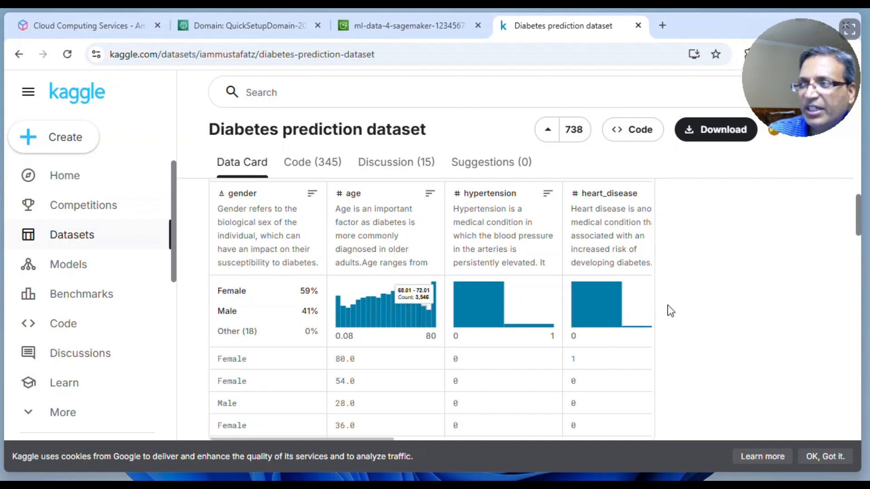
scroll(700, 308, down, 1)
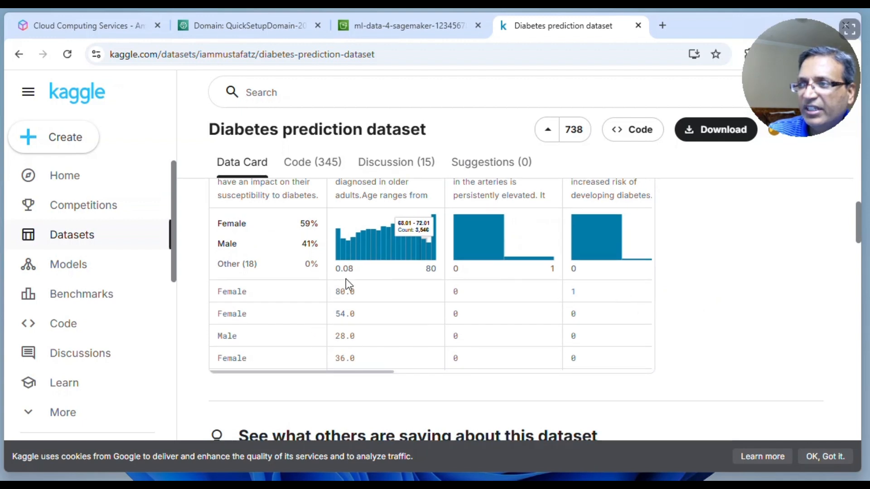
Examine the smoking_history and bmi columns and their sample rows in the dataset preview
drag(360, 377, 480, 383)
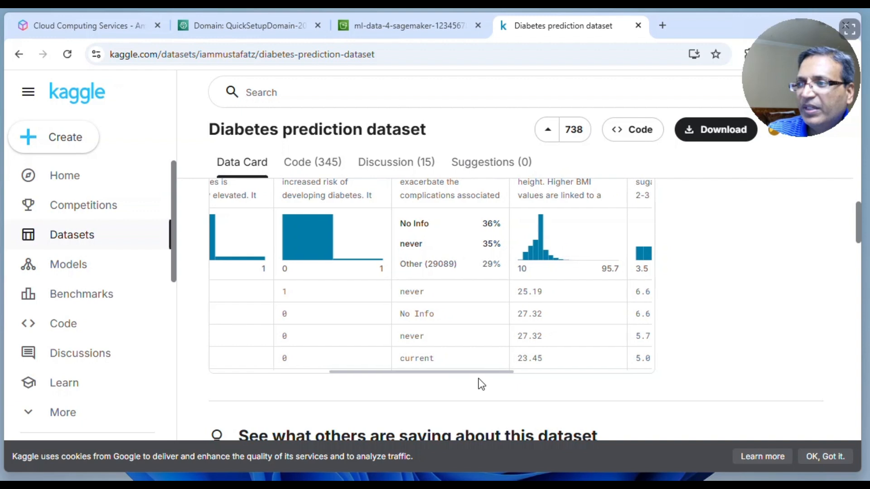
scroll(466, 304, up, 2)
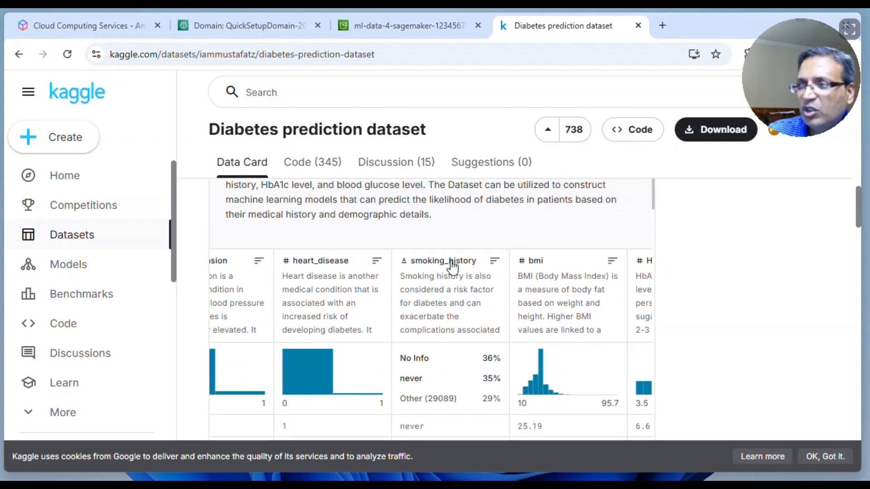
scroll(458, 307, down, 1)
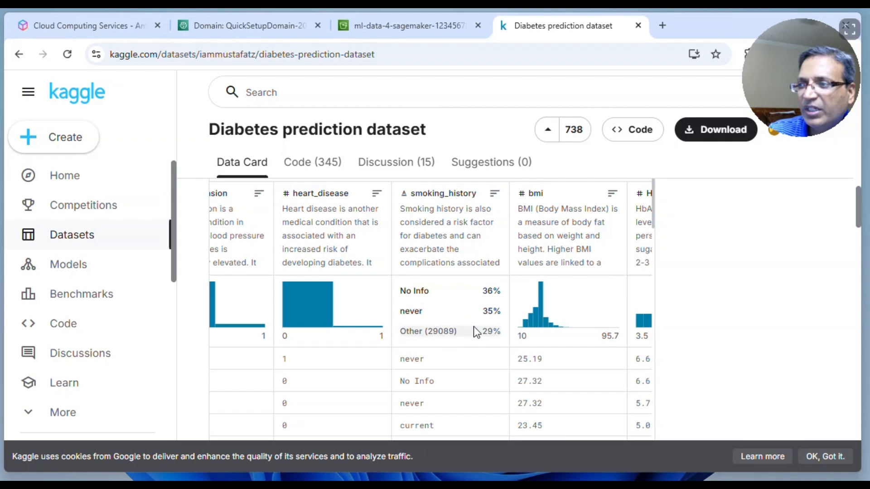
scroll(487, 328, down, 1)
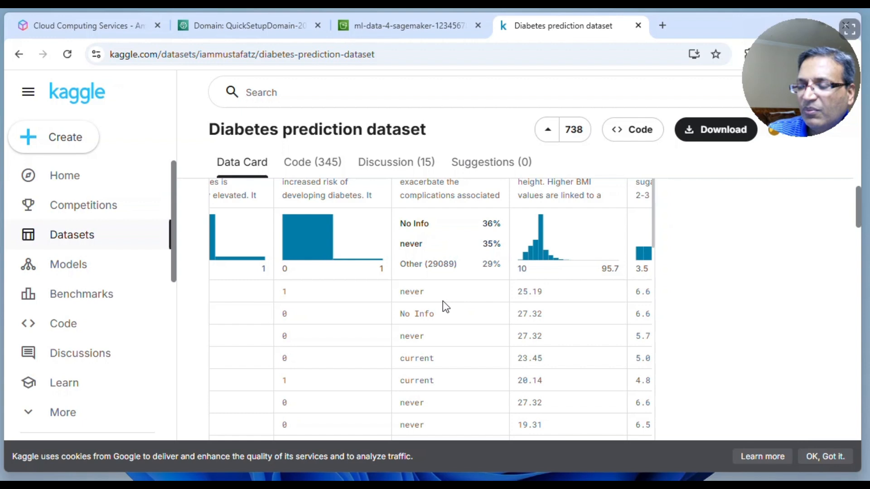
scroll(482, 304, up, 1)
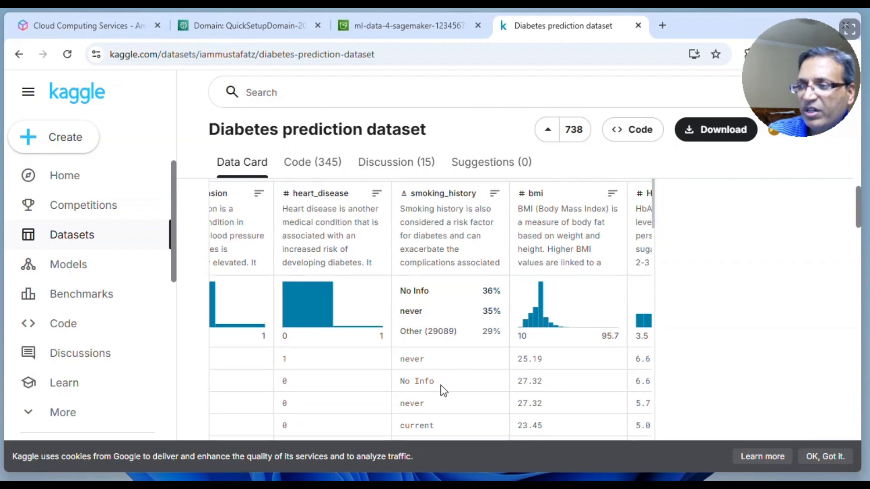
scroll(440, 400, down, 3)
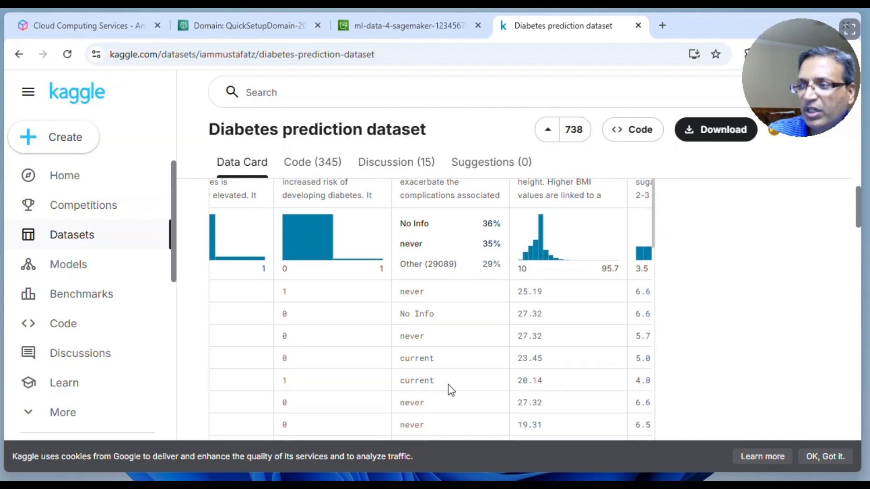
scroll(455, 349, down, 3)
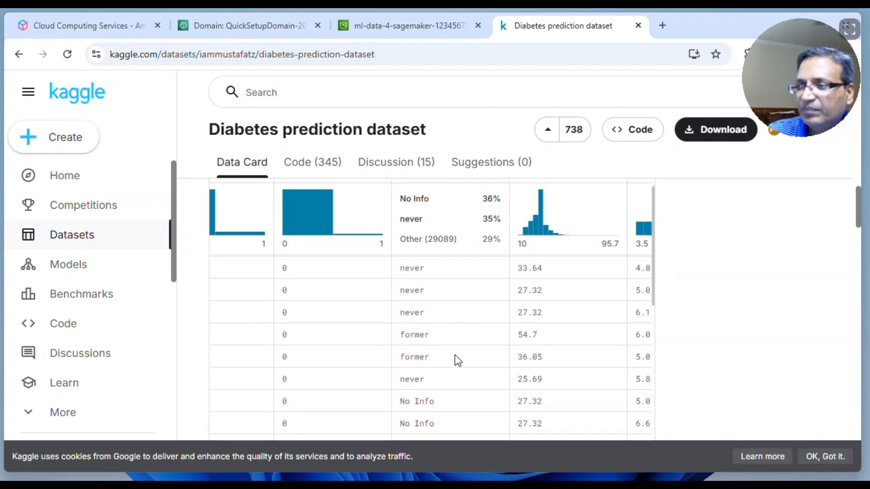
scroll(532, 365, up, 6)
scroll(553, 404, down, 2)
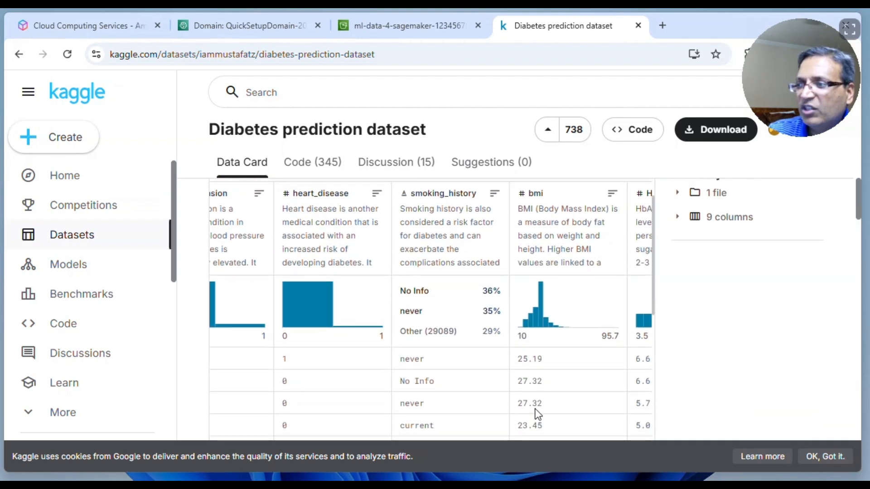
scroll(417, 414, down, 3)
scroll(397, 402, down, 3)
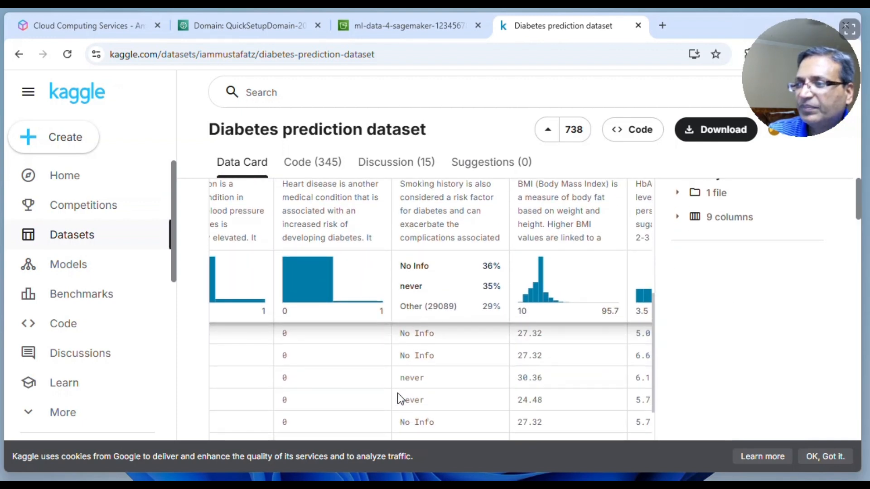
scroll(518, 363, up, 3)
scroll(567, 351, down, 3)
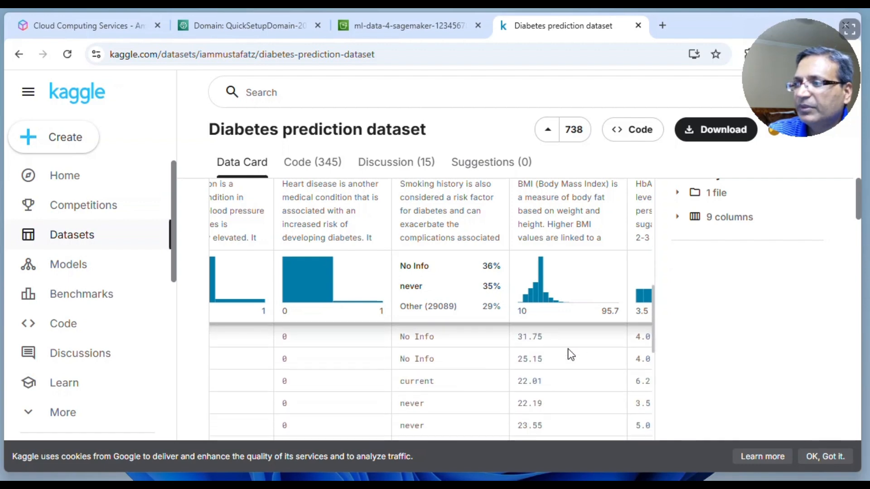
scroll(685, 355, down, 3)
Examine the HbA1c_level, blood glucose and diabetes target columns, highlighting the target's description, and return to the SageMaker domain details
drag(390, 371, 551, 385)
scroll(668, 322, up, 1)
scroll(668, 322, up, 5)
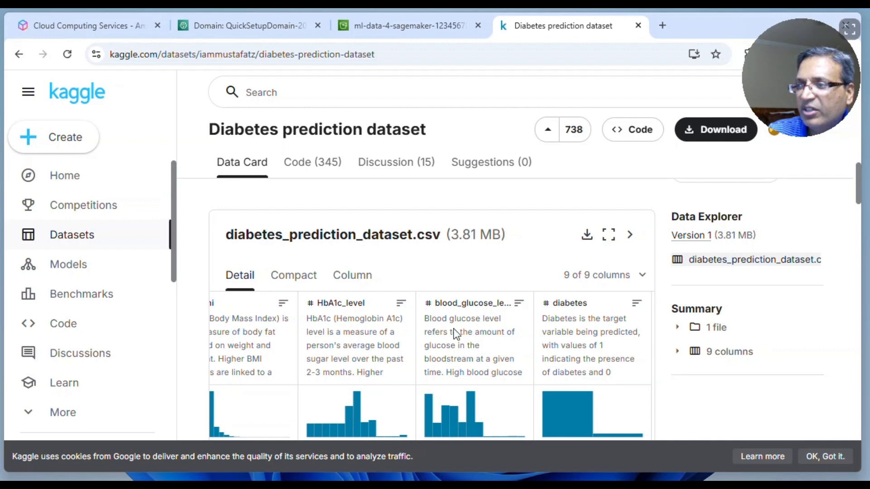
scroll(693, 346, down, 3)
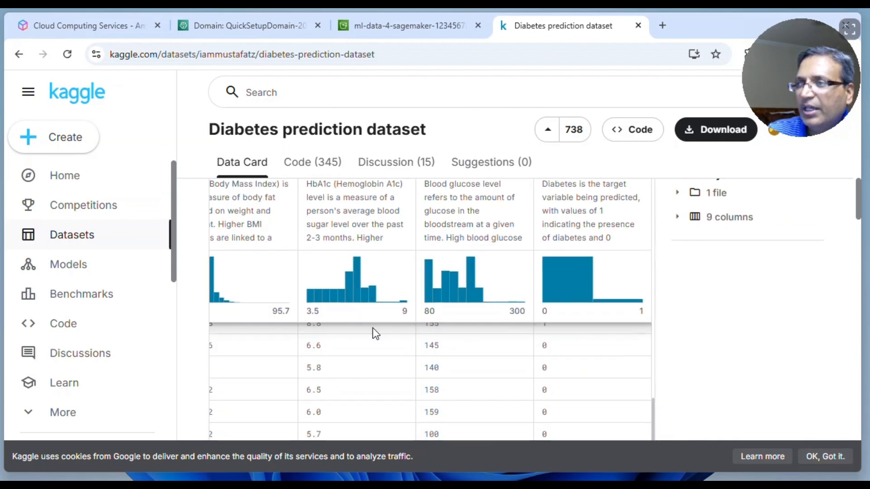
scroll(487, 312, up, 2)
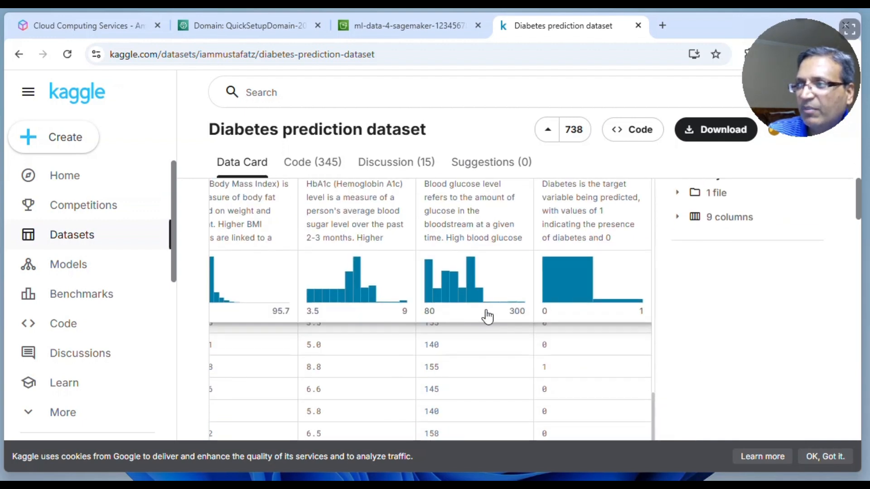
scroll(700, 295, up, 3)
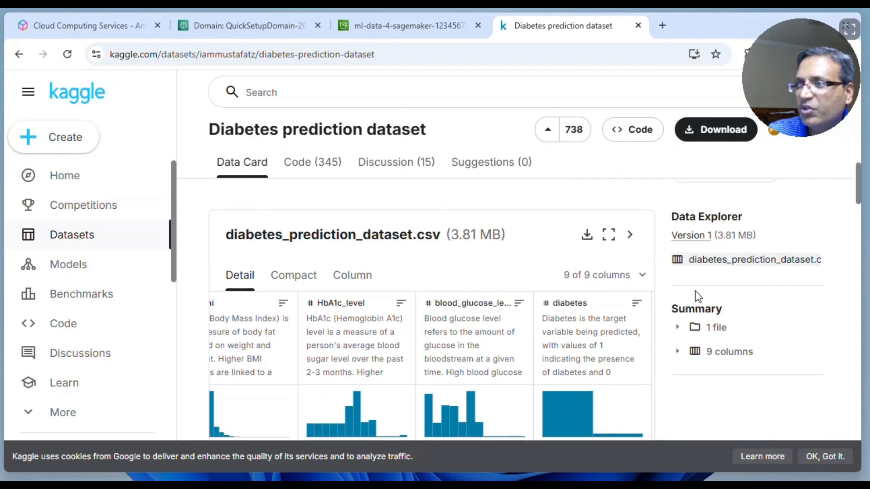
scroll(490, 301, down, 2)
scroll(490, 301, down, 1)
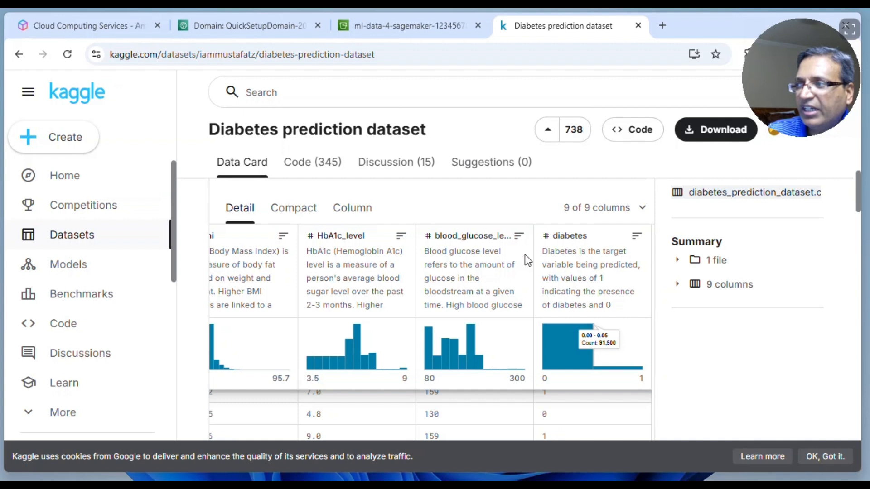
drag(542, 252, 611, 304)
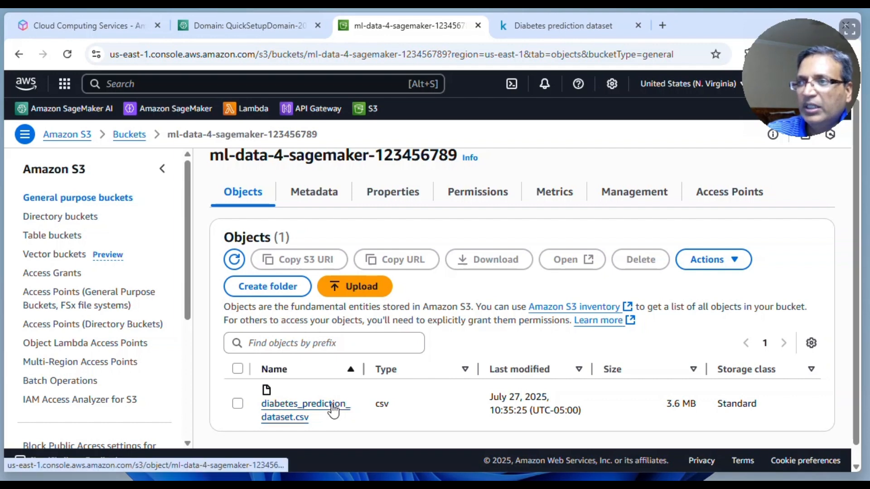
click(264, 27)
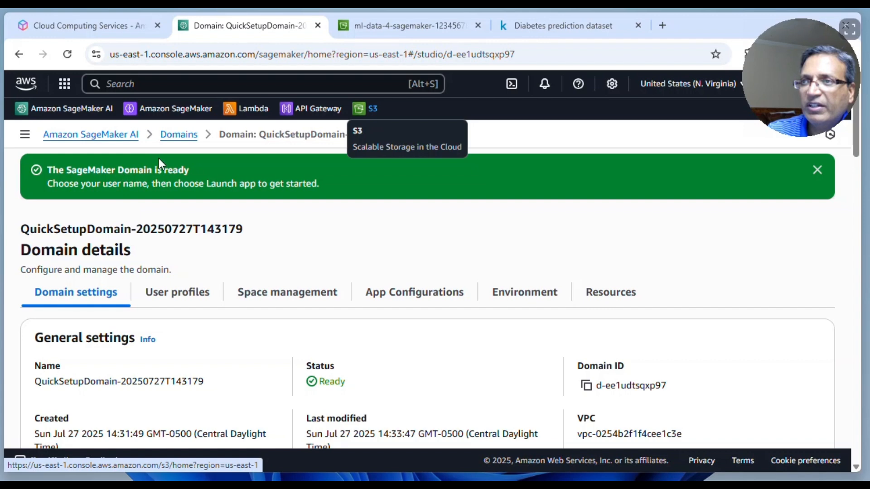
Leave the domain details and open SageMaker Canvas with the default-20250727T143179 user profile
click(119, 136)
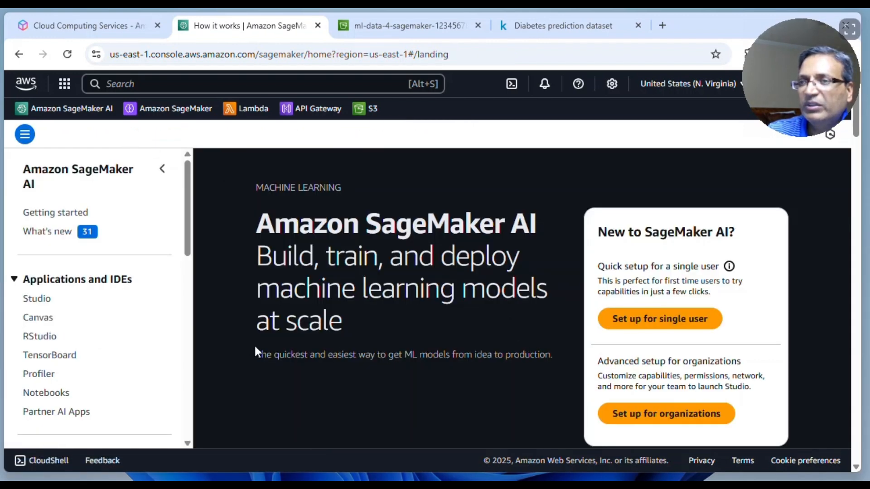
click(67, 55)
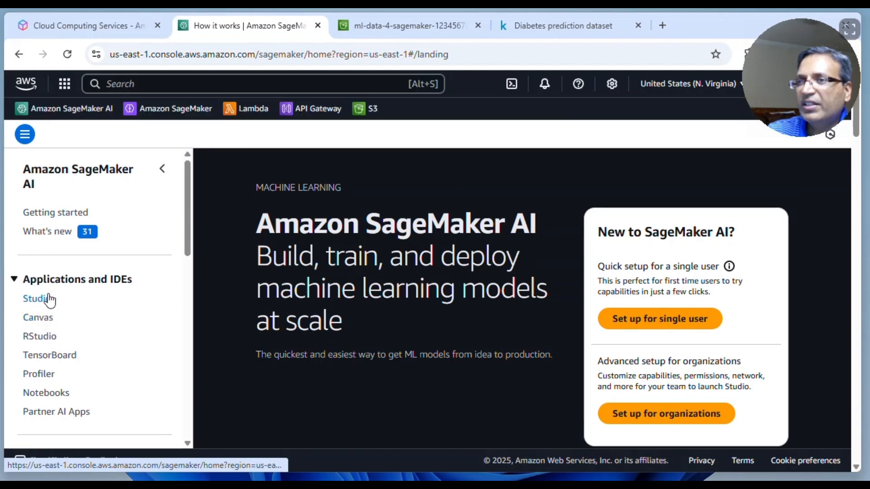
click(47, 319)
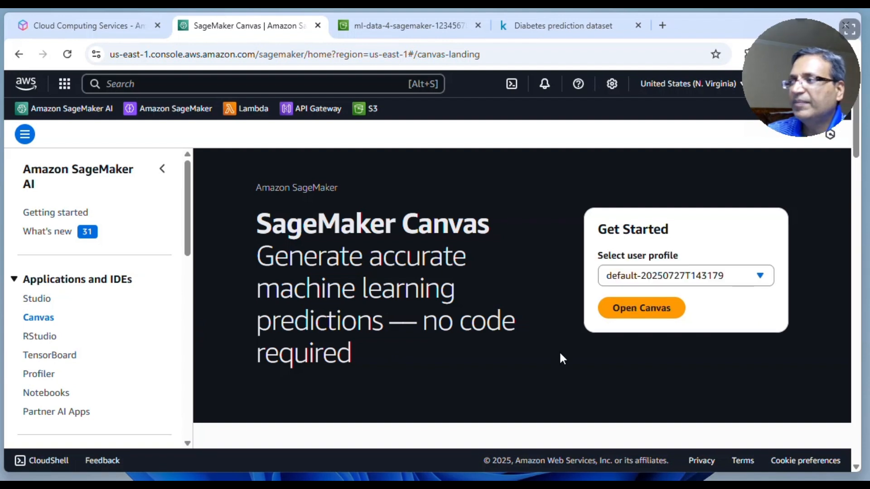
click(651, 311)
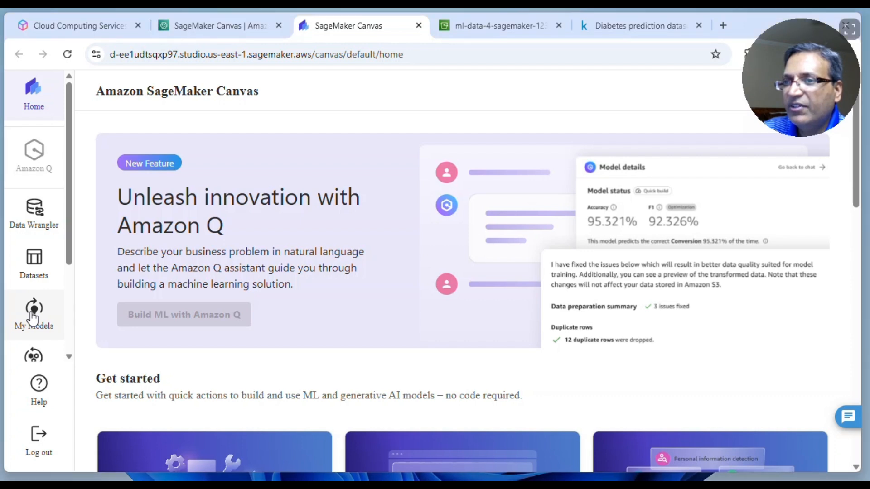
Create a new Canvas model named Diabetes-Pred with Predictive analysis as the problem type
click(32, 317)
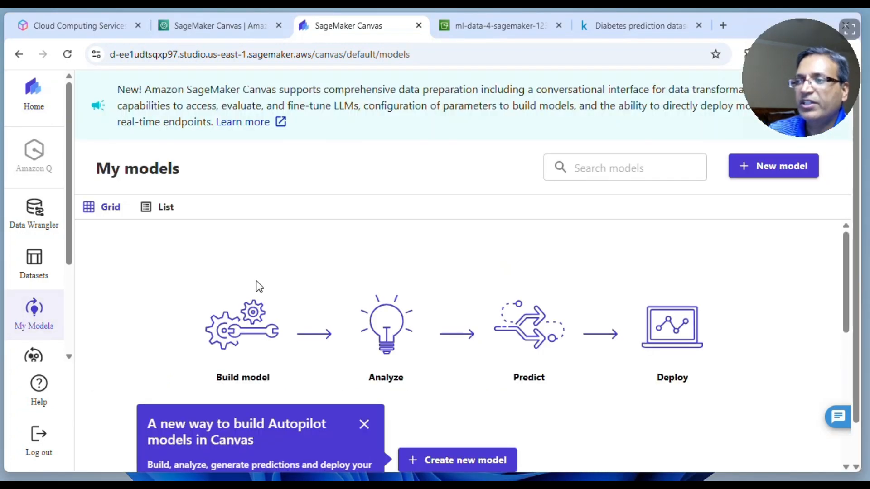
click(368, 358)
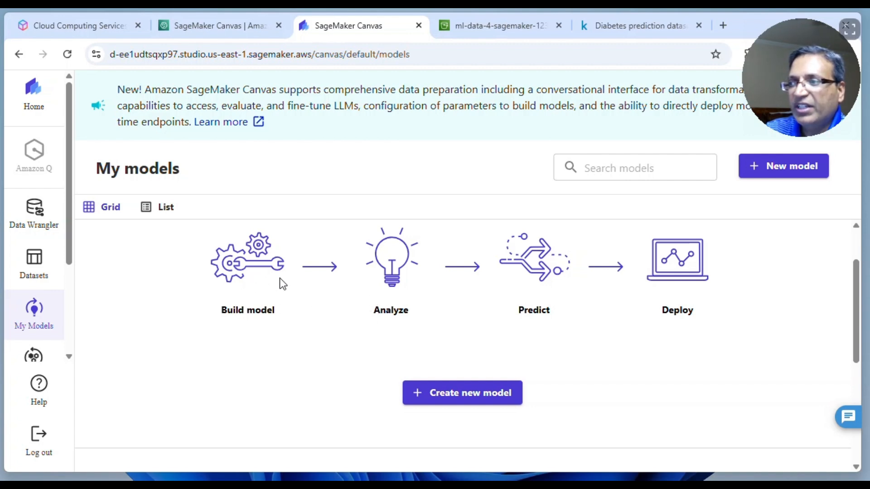
click(493, 402)
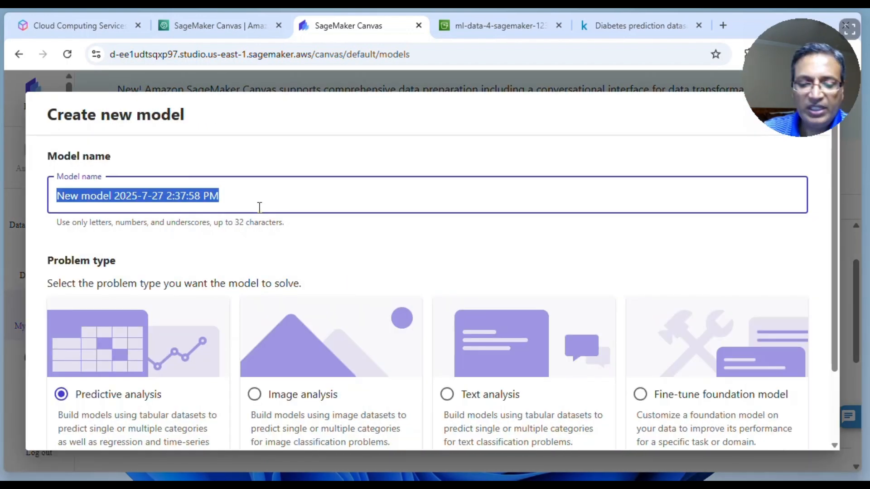
text(Diabetes-Pred)
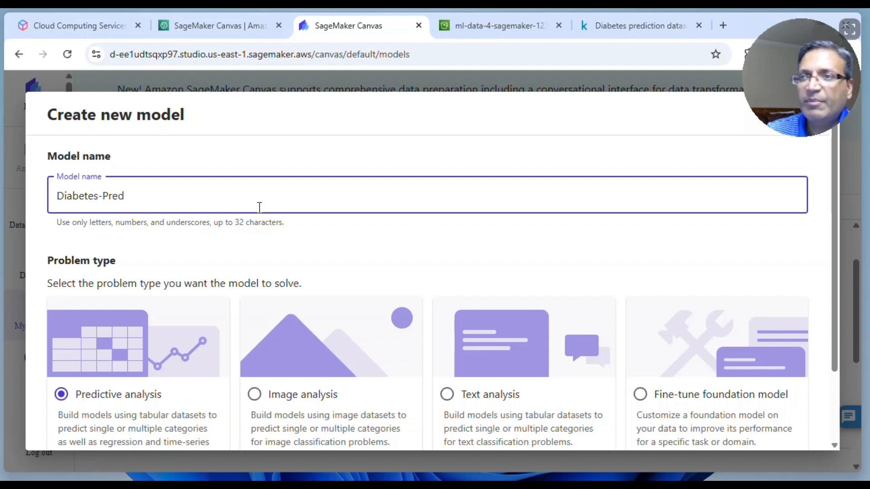
scroll(258, 206, down, 2)
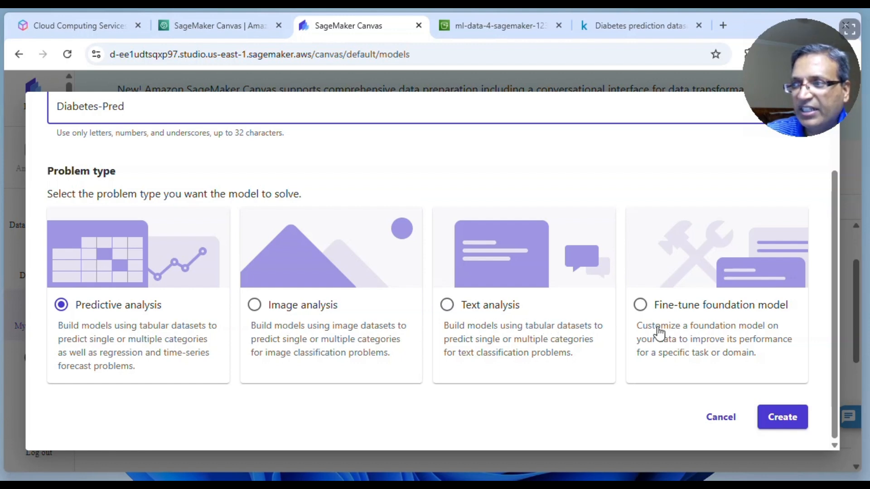
scroll(385, 335, up, 2)
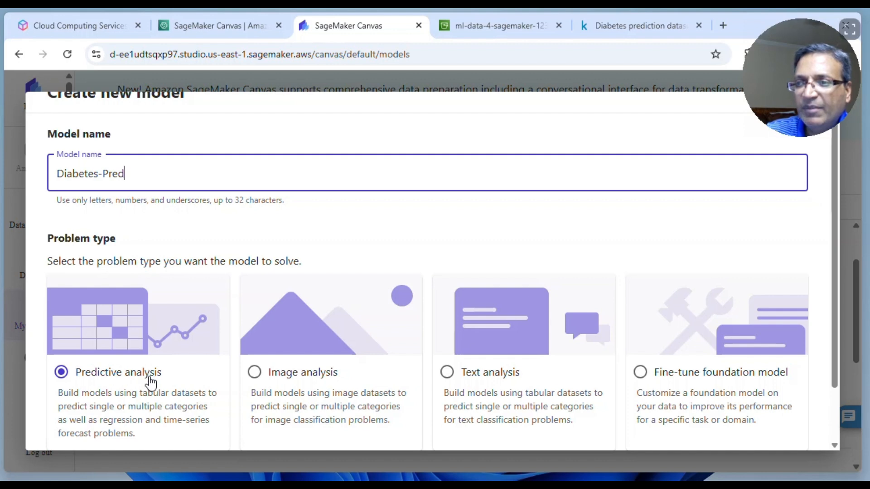
scroll(521, 365, down, 2)
click(781, 422)
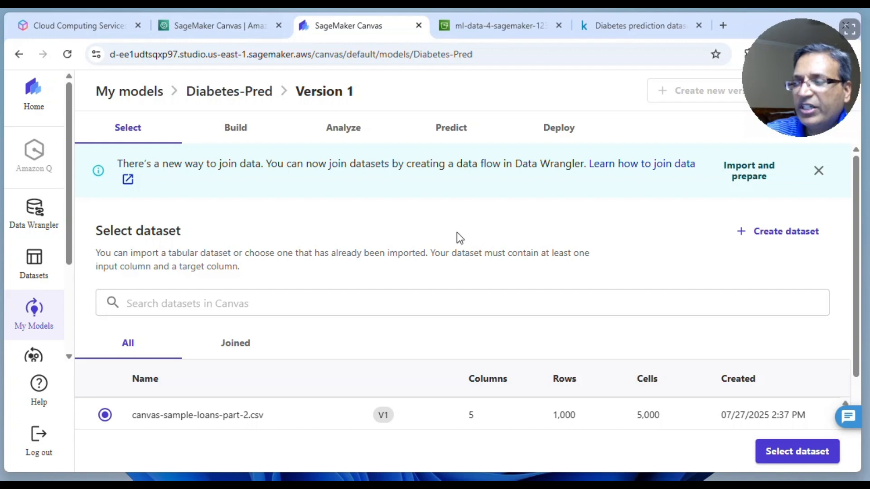
scroll(462, 244, down, 1)
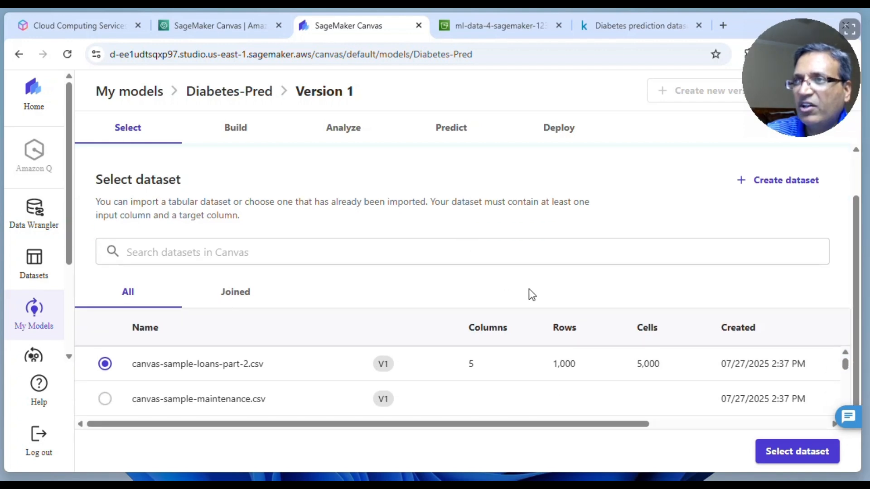
click(779, 451)
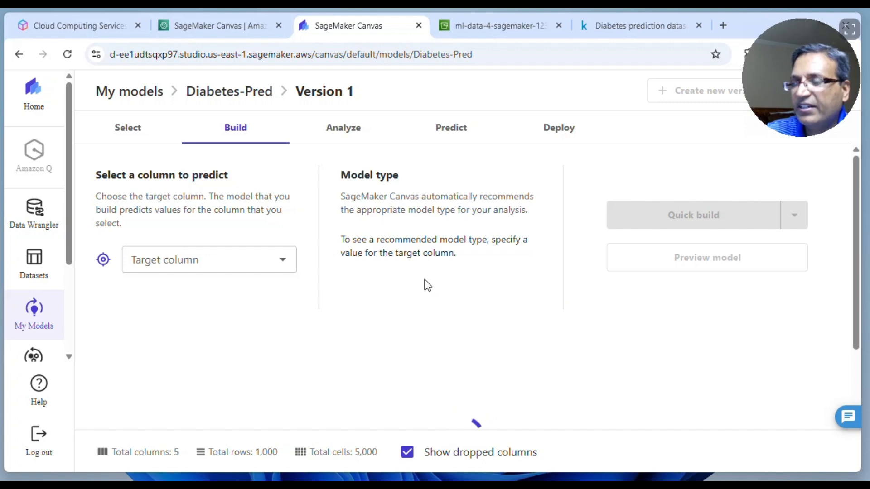
scroll(428, 285, down, 2)
scroll(428, 284, up, 2)
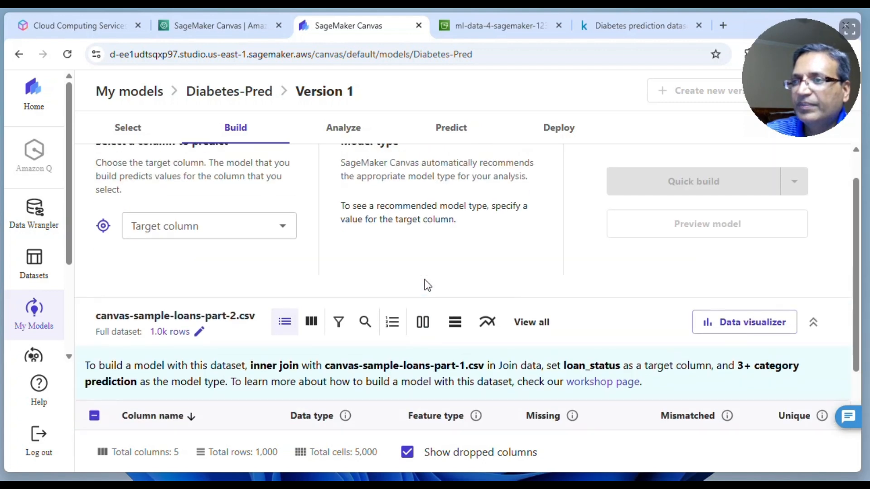
click(123, 127)
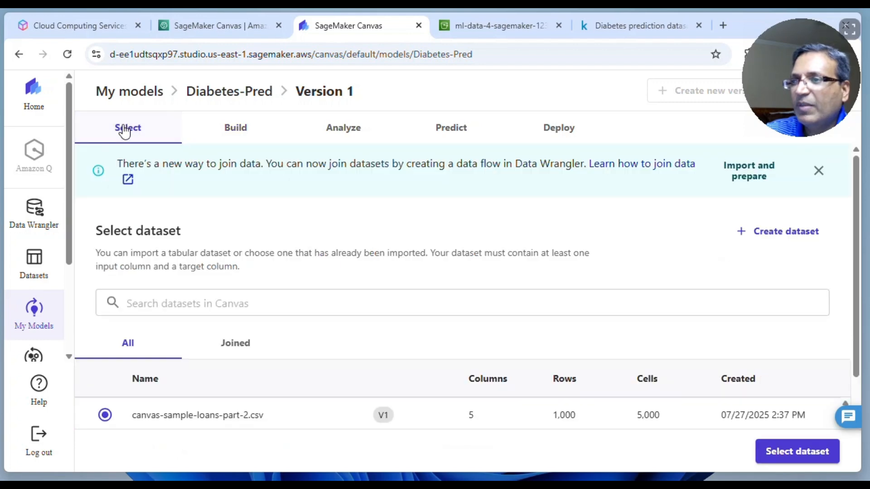
Create a new tabular dataset named Diabetes-Dataset for the Diabetes-Pred model
click(783, 235)
key(ctrl+a)
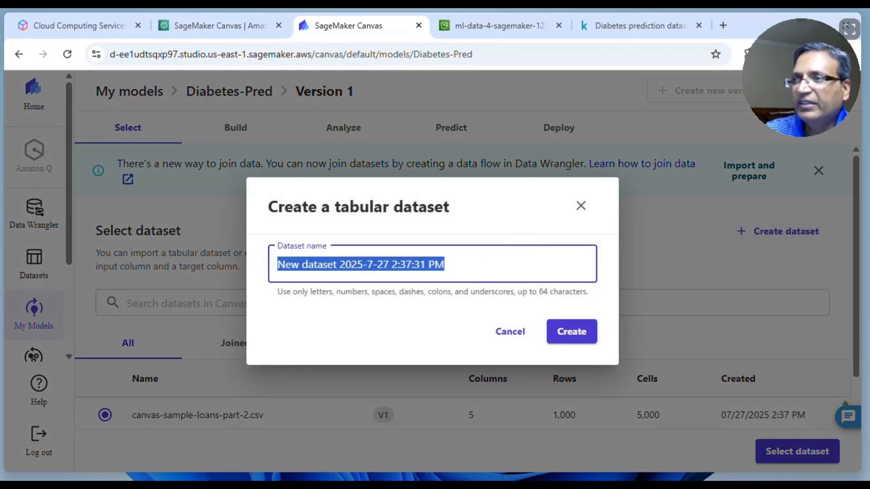
text(Diabe)
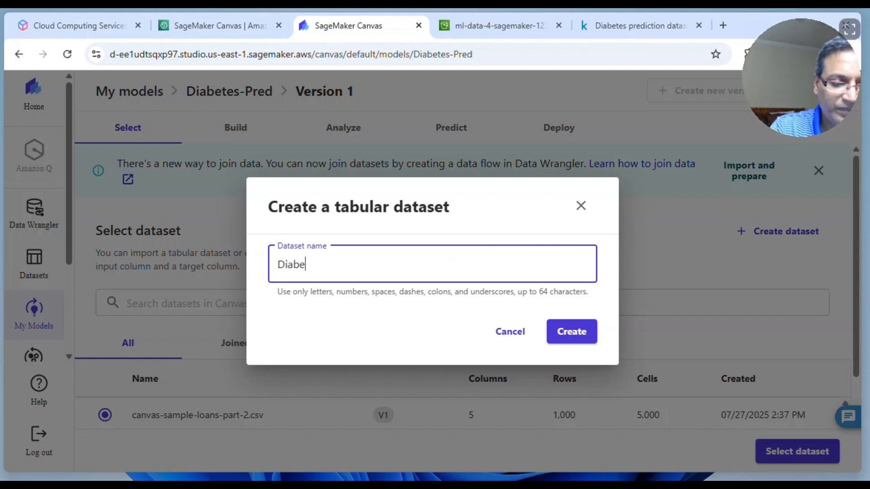
text(tes-Dataset)
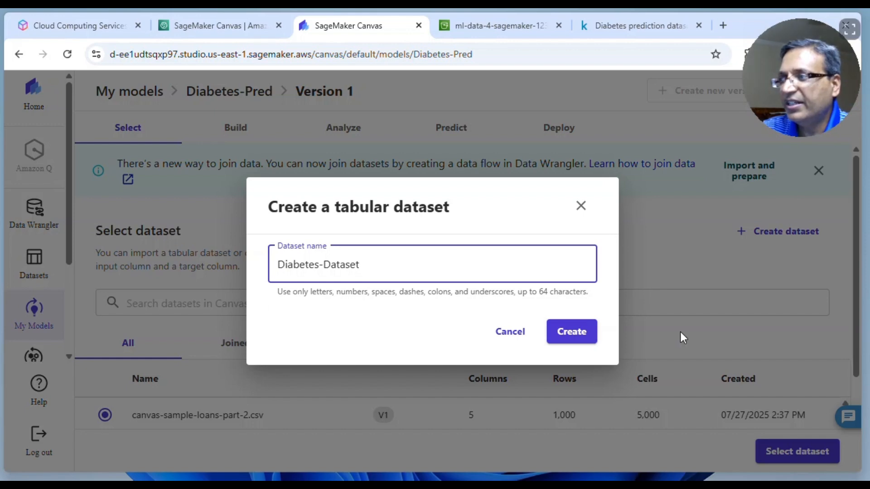
click(591, 326)
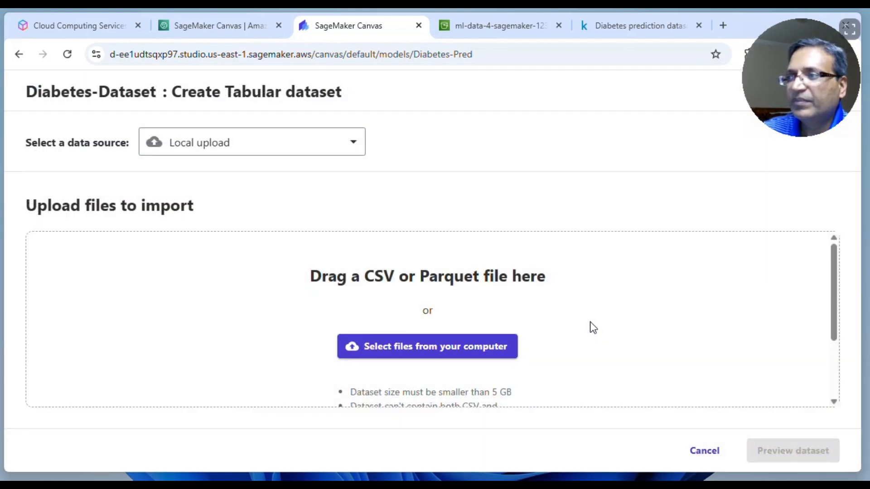
Set the data source of Diabetes-Dataset to Amazon S3
scroll(591, 326, down, 2)
scroll(467, 259, up, 1)
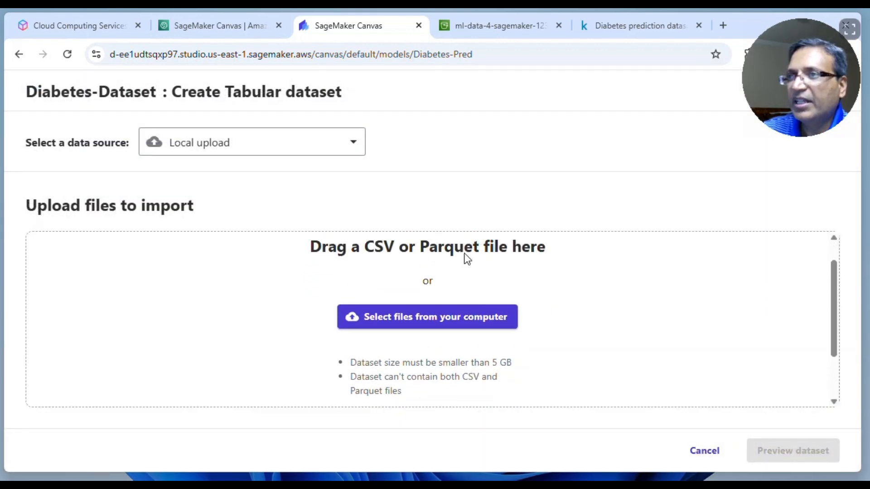
click(334, 150)
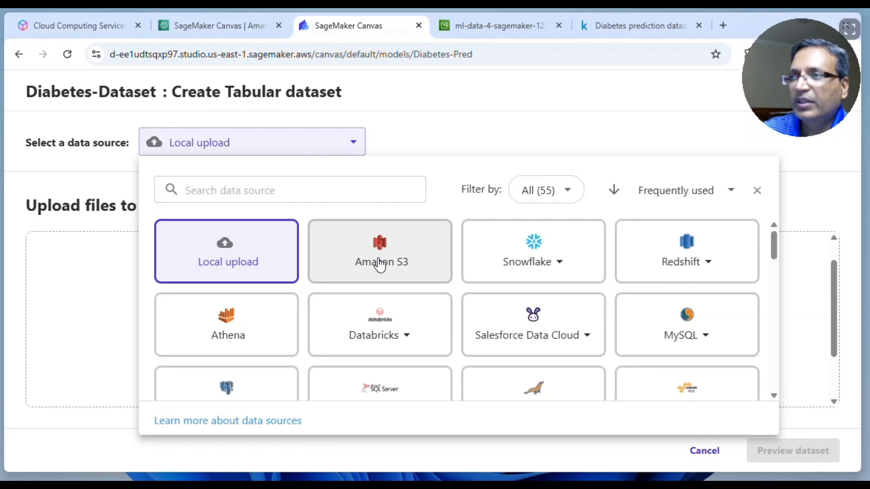
click(380, 266)
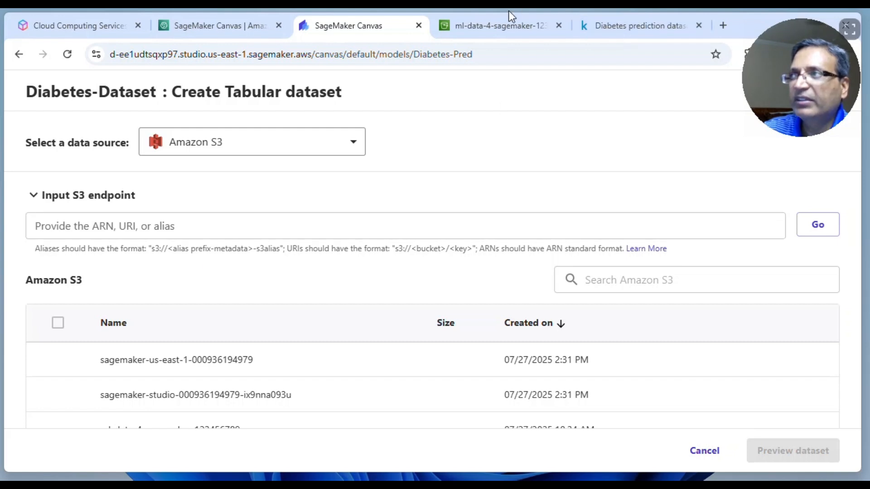
Switch to the S3 bucket's objects and copy the S3 URI of diabetes_prediction_dataset.csv
click(502, 23)
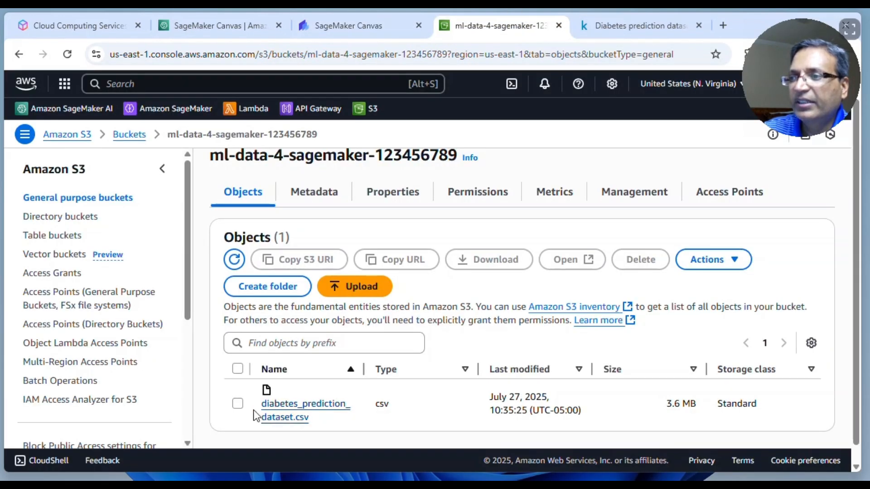
click(237, 404)
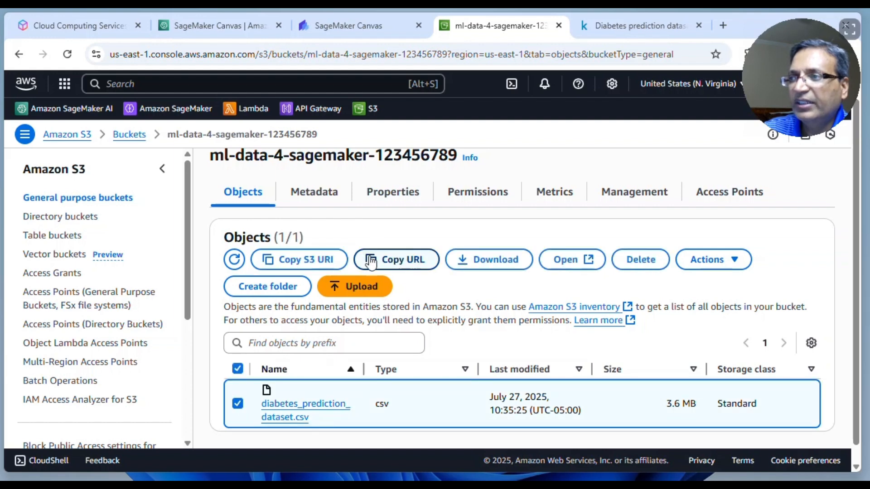
click(313, 259)
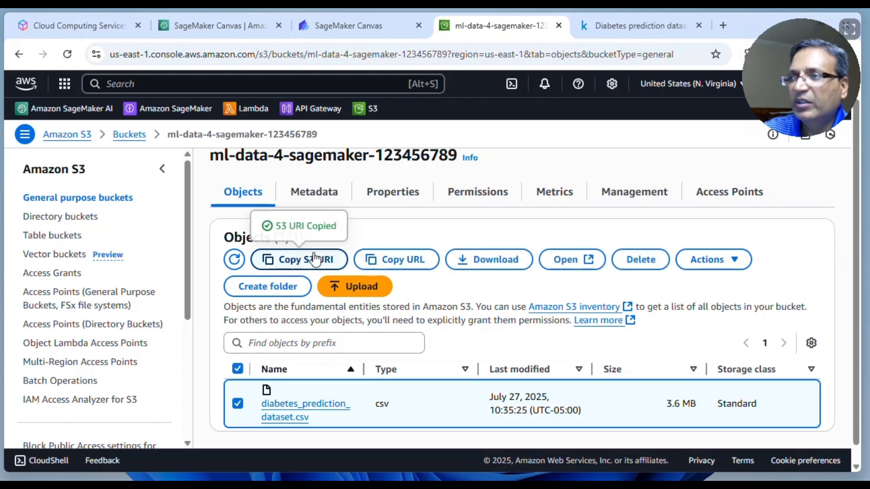
Return to SageMaker Canvas and load the copied URI of diabetes_prediction_dataset.csv as the input S3 endpoint
click(389, 30)
click(281, 226)
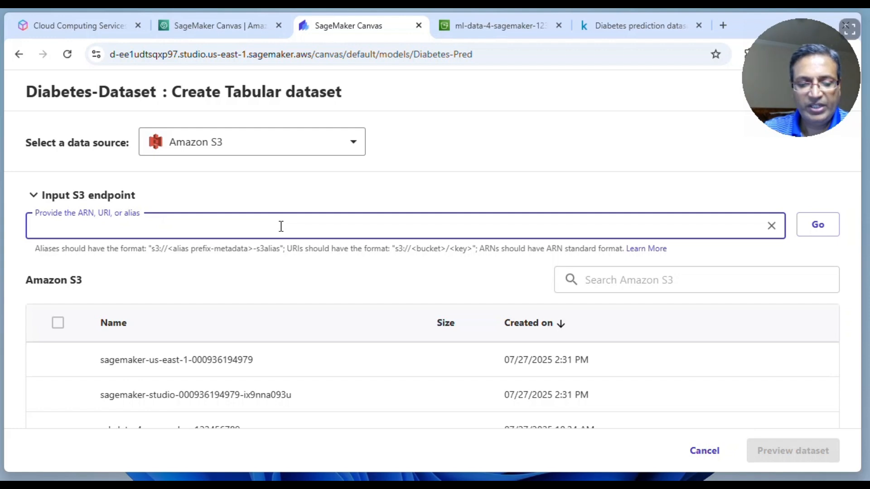
key(ctrl+v)
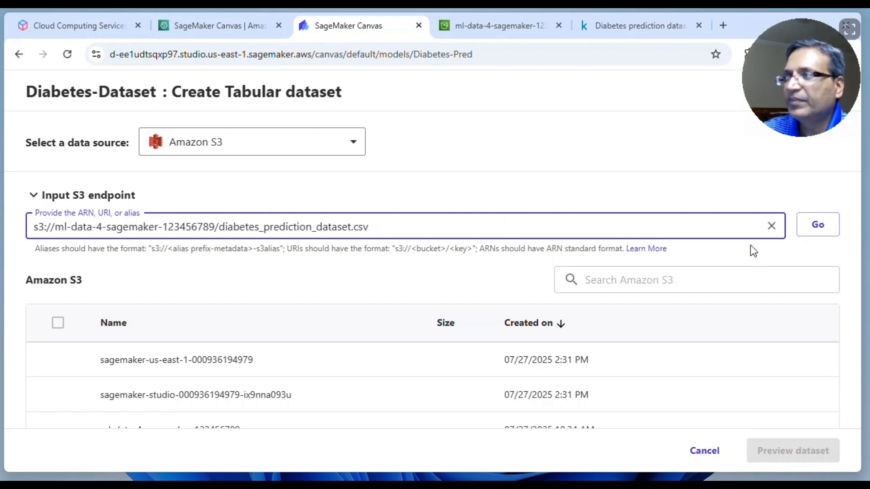
click(830, 228)
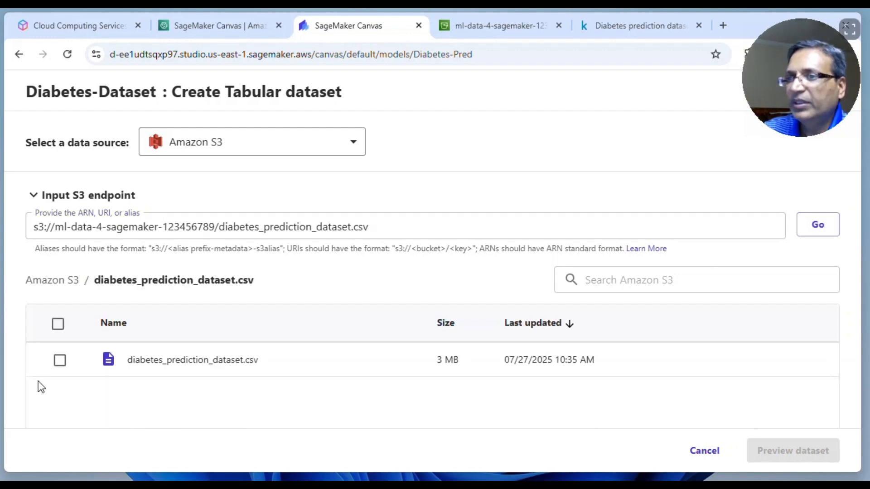
Select diabetes_prediction_dataset.csv, preview its rows with the first row as header, and create the dataset from it
click(62, 362)
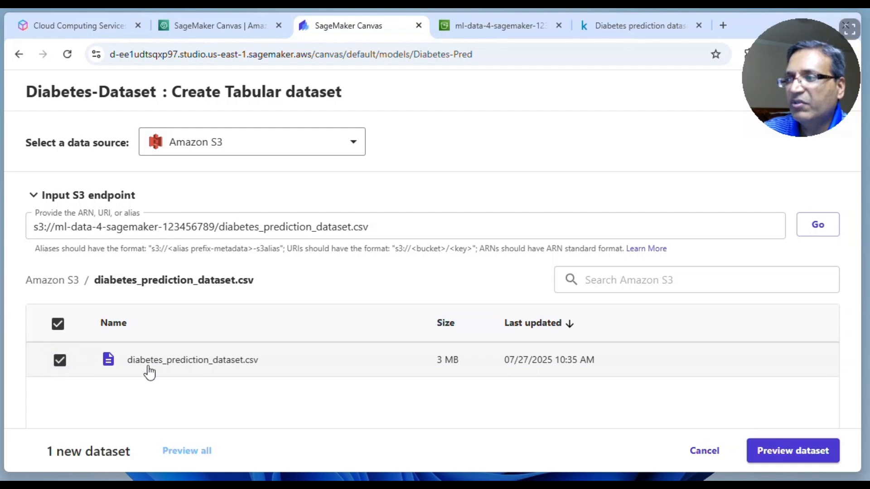
click(774, 453)
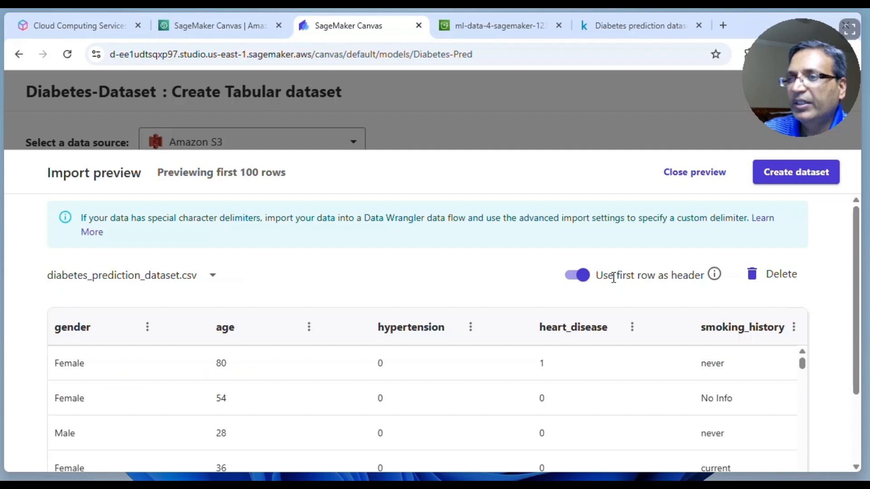
scroll(561, 321, down, 1)
scroll(560, 322, up, 1)
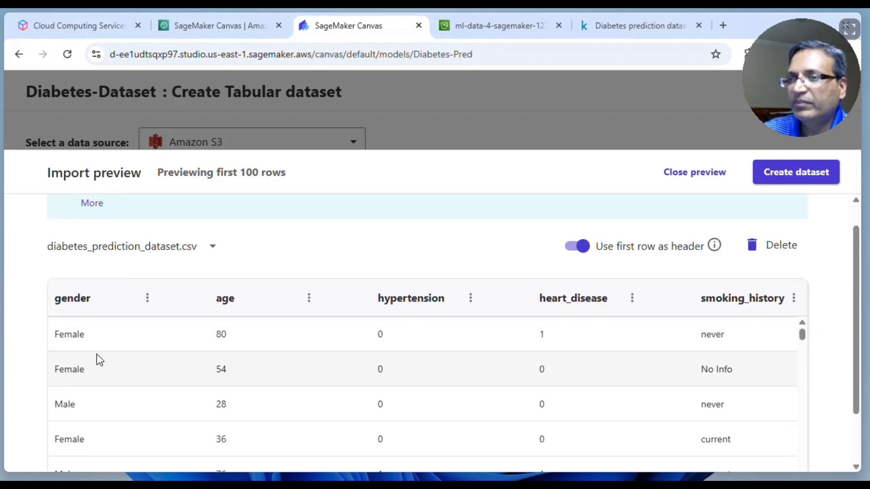
click(809, 181)
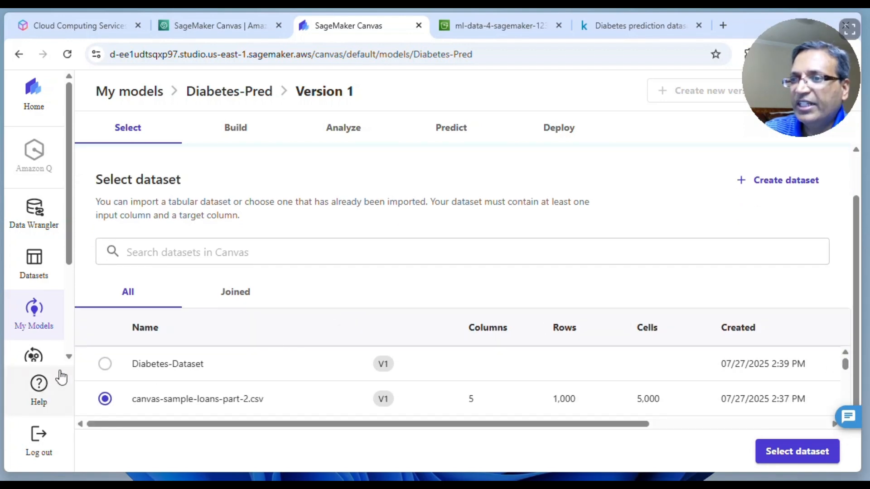
Select Diabetes-Dataset as the dataset for Version 1 of the Diabetes-Pred model
scroll(499, 376, down, 3)
scroll(522, 375, down, 2)
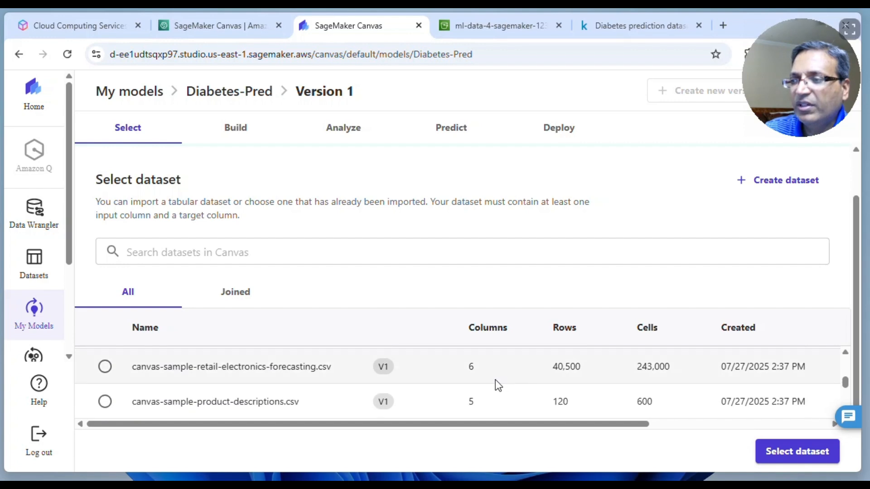
scroll(485, 382, up, 5)
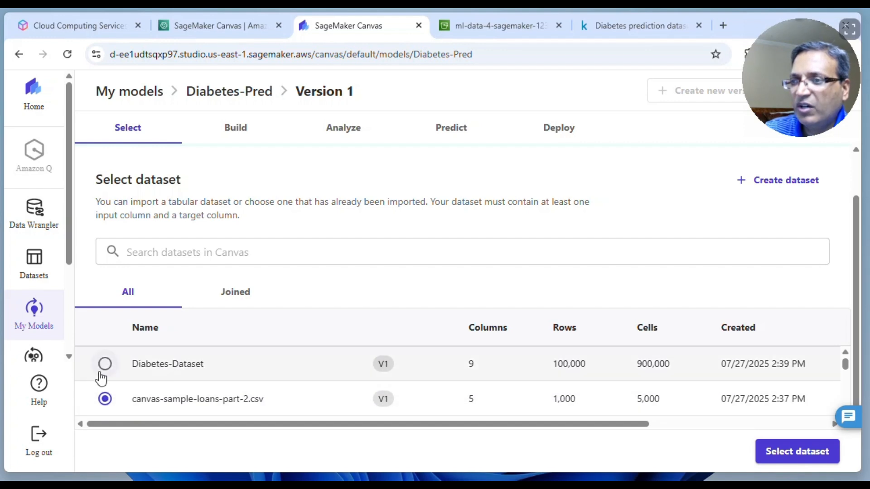
click(104, 368)
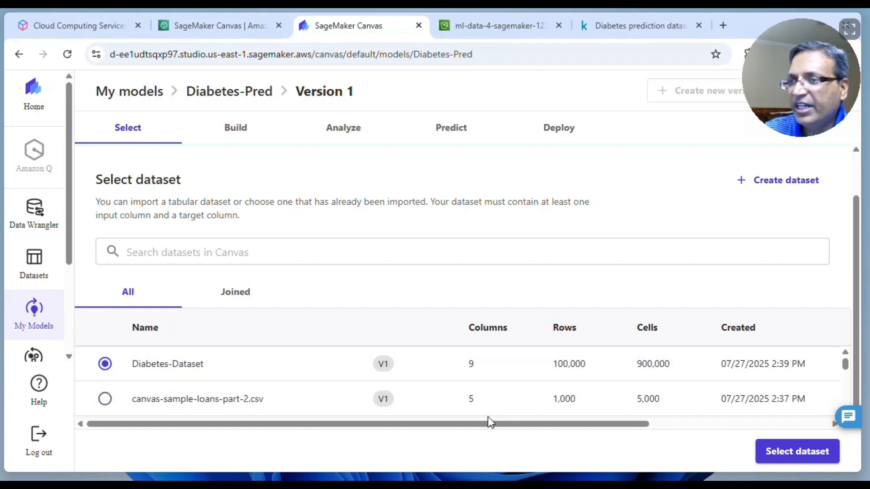
click(783, 453)
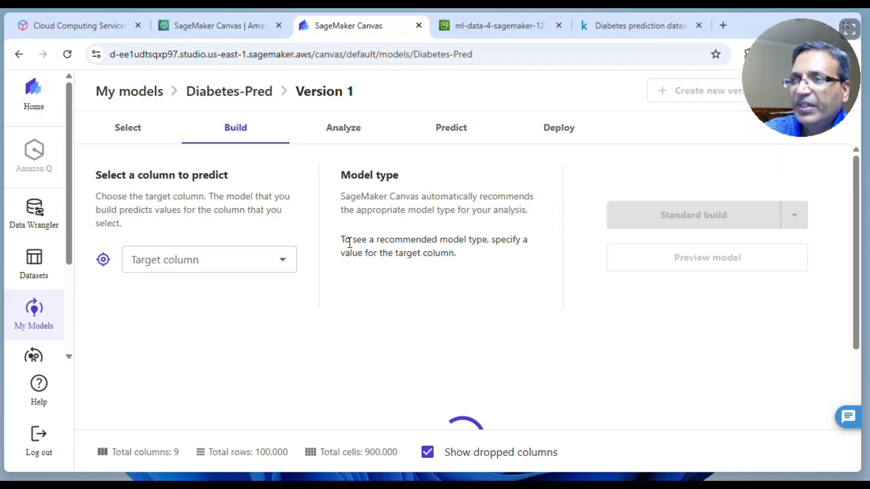
Set the model's target column to diabetes
click(287, 268)
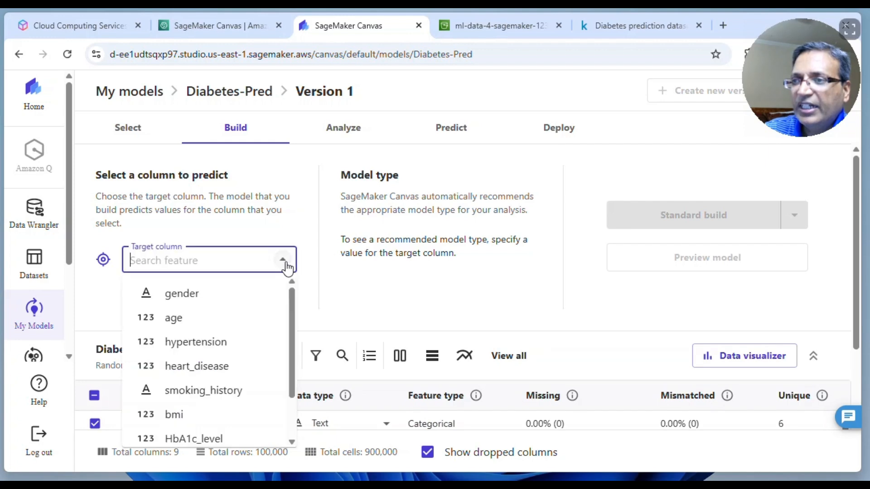
scroll(238, 317, down, 2)
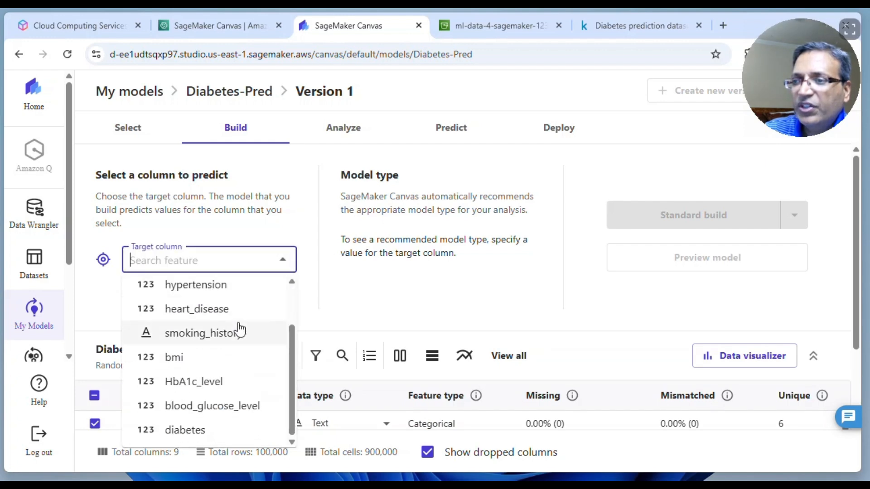
click(205, 430)
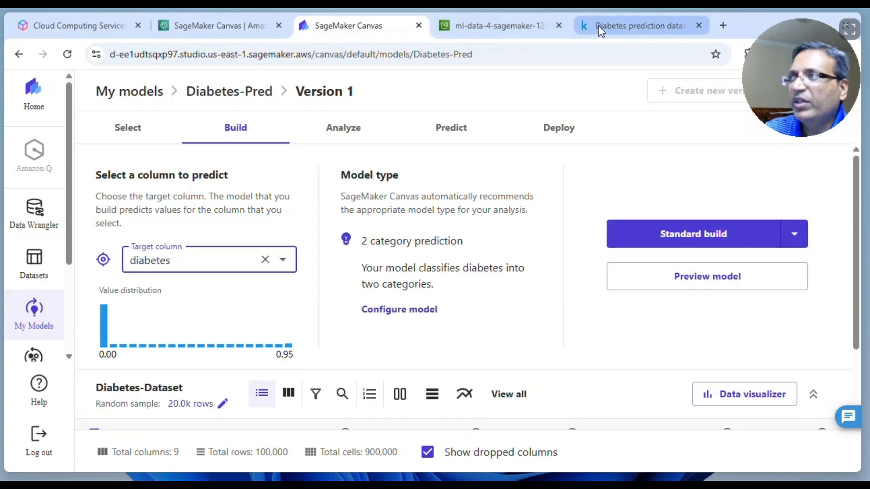
Check the diabetes column's description on the Kaggle dataset page, and return to SageMaker Canvas to review the dataset's columns and data types
click(638, 25)
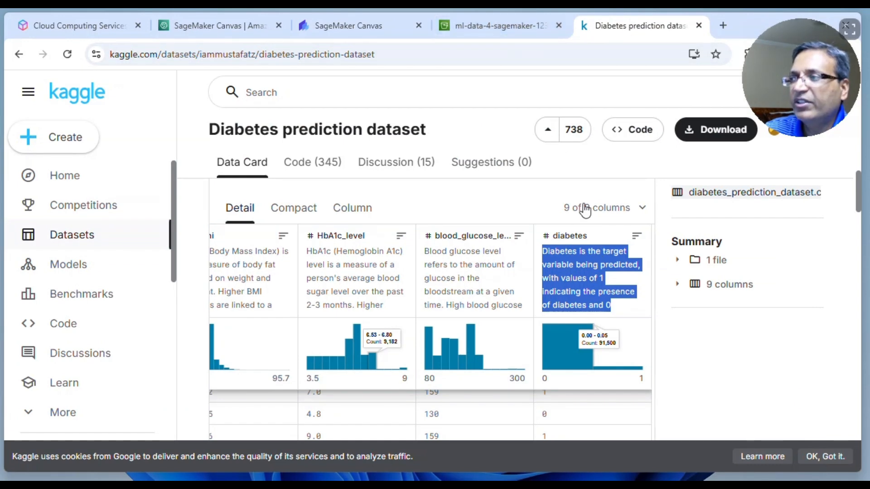
click(336, 26)
scroll(312, 276, down, 2)
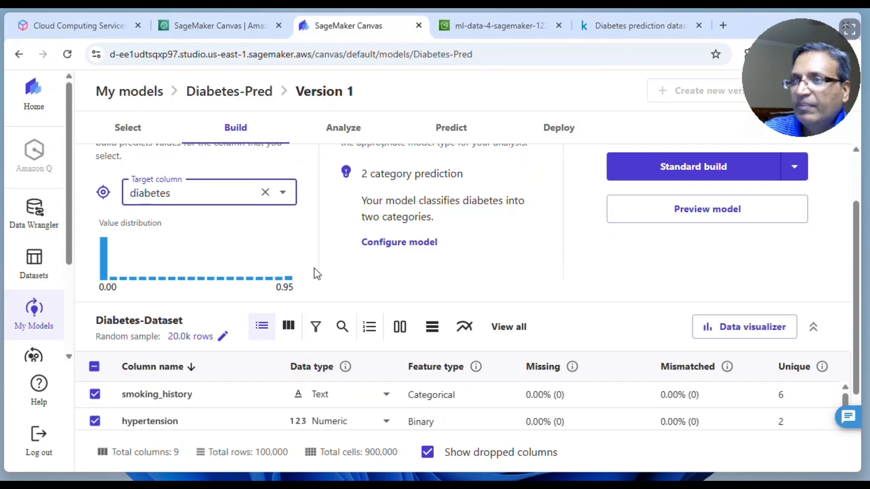
scroll(312, 254, down, 1)
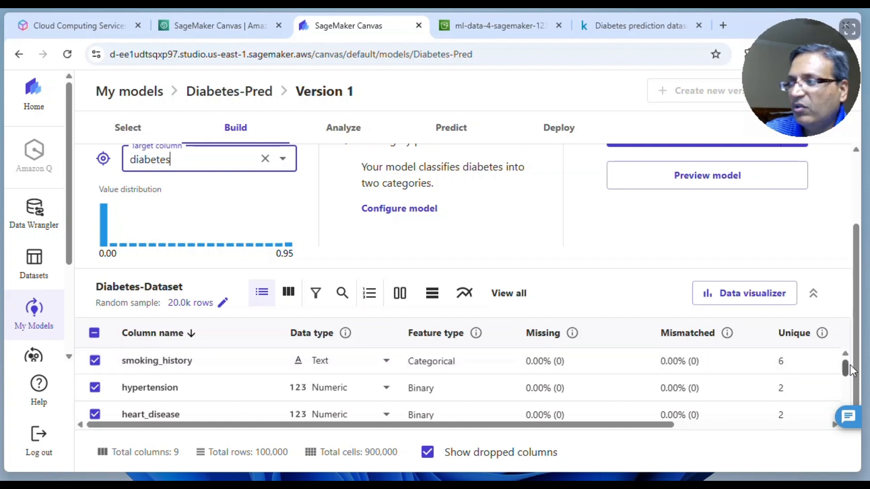
mouse_move(847, 363)
mouse_down()
mouse_move(845, 401)
mouse_move(858, 350)
mouse_up()
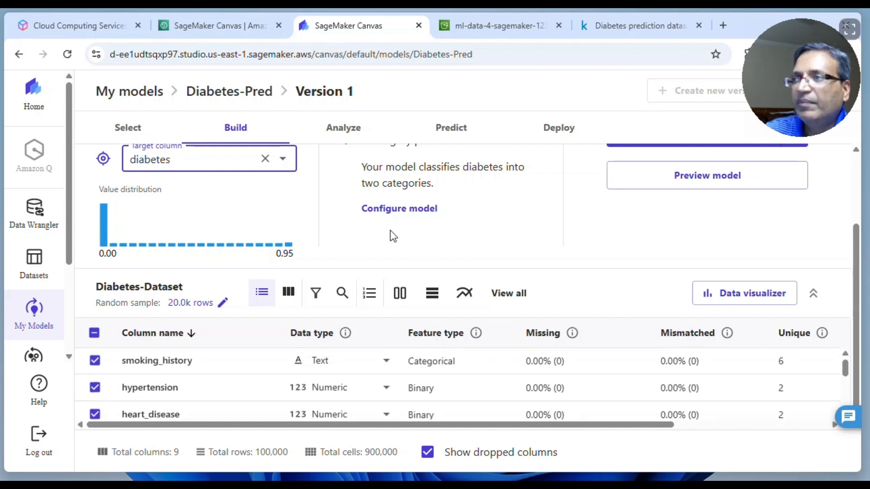
scroll(417, 237, up, 2)
scroll(417, 238, up, 1)
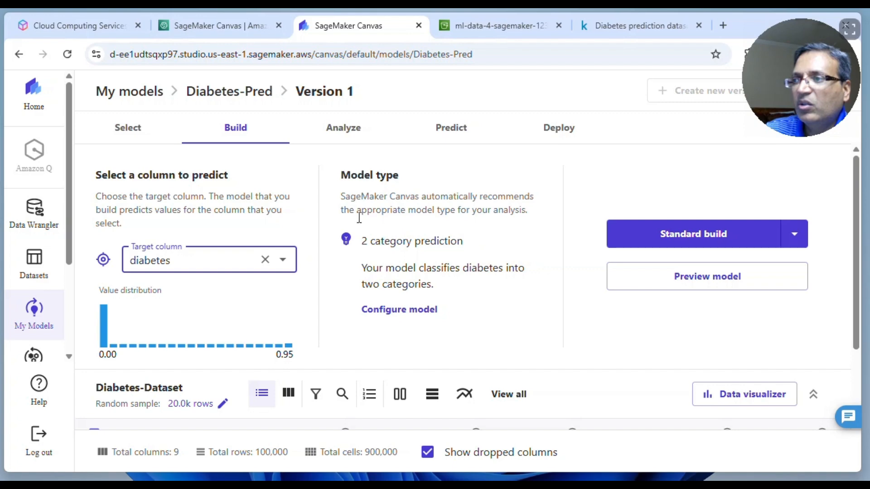
Open the model configuration and review its model type, objective metric, and training method settings
click(404, 313)
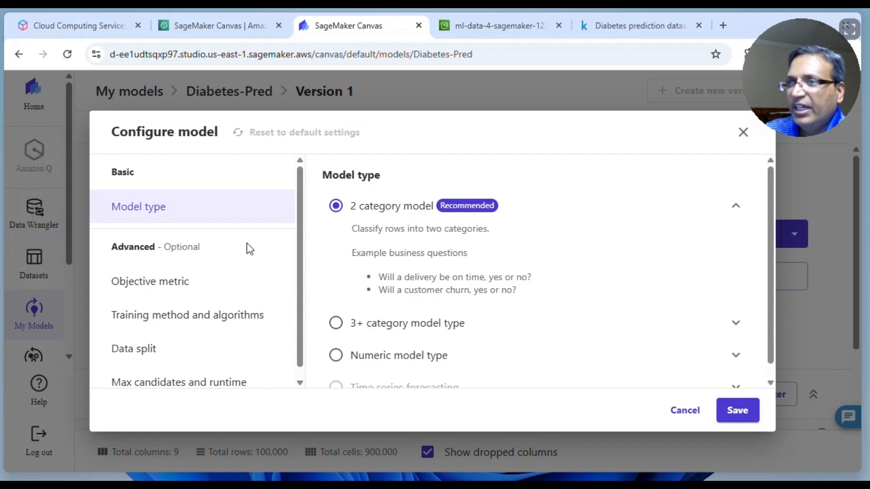
click(136, 284)
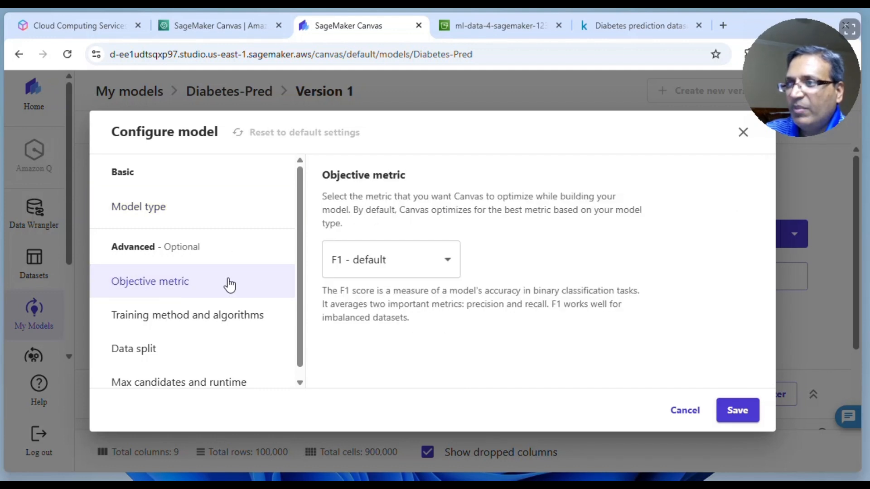
click(208, 316)
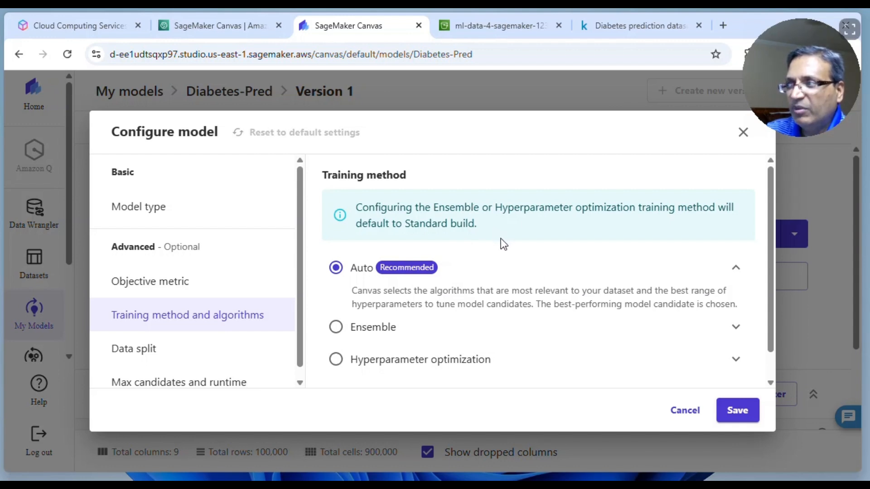
Try the Ensemble training method, examine the algorithms it offers, and return the training method to Auto
scroll(520, 252, down, 1)
click(388, 299)
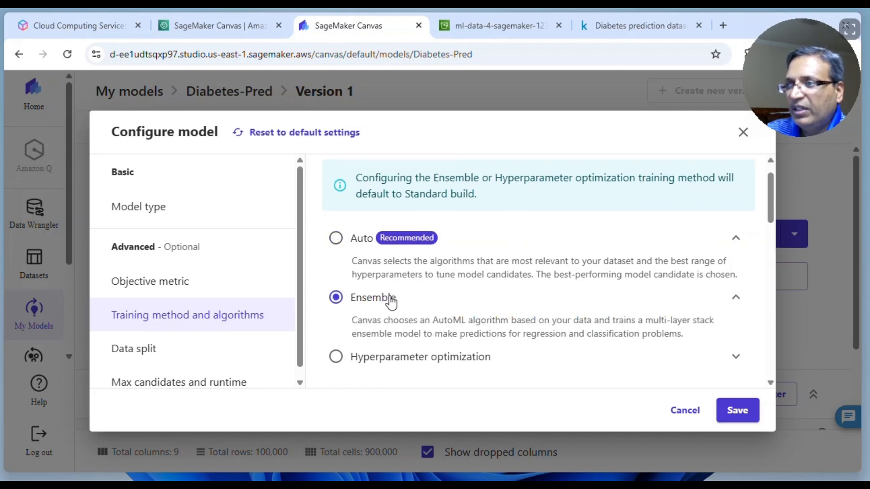
scroll(542, 259, down, 5)
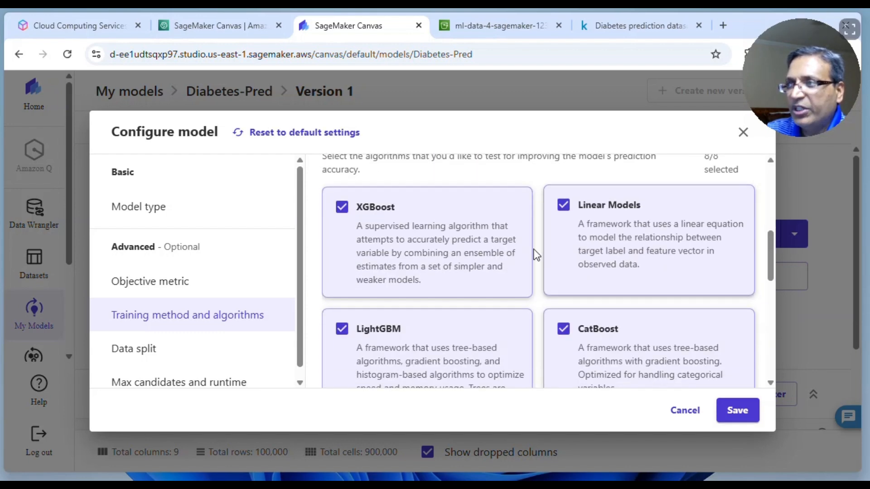
scroll(490, 266, up, 2)
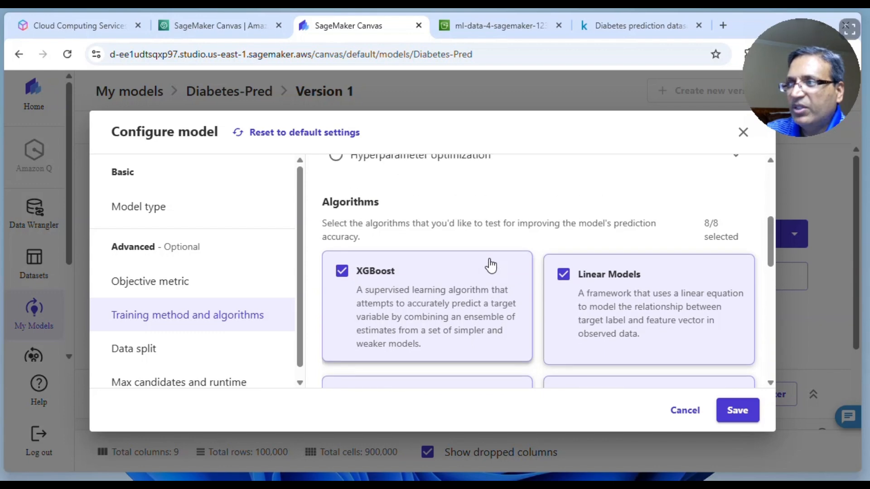
scroll(639, 261, down, 6)
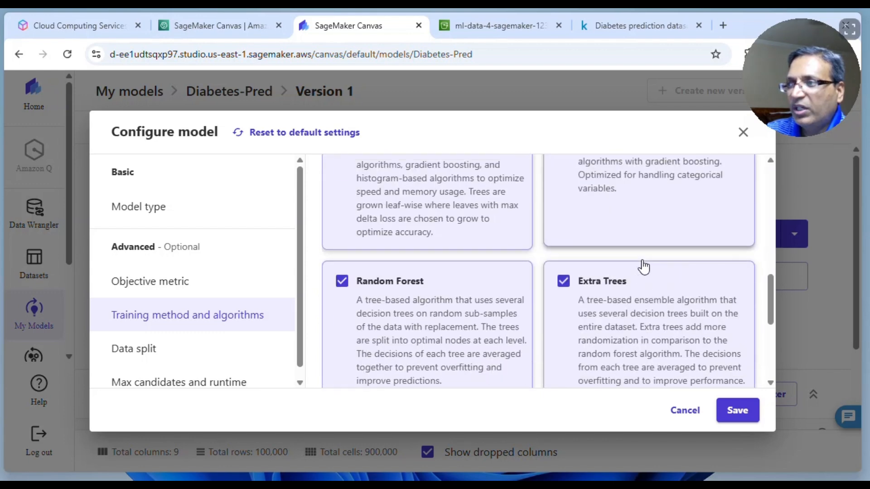
scroll(643, 267, down, 3)
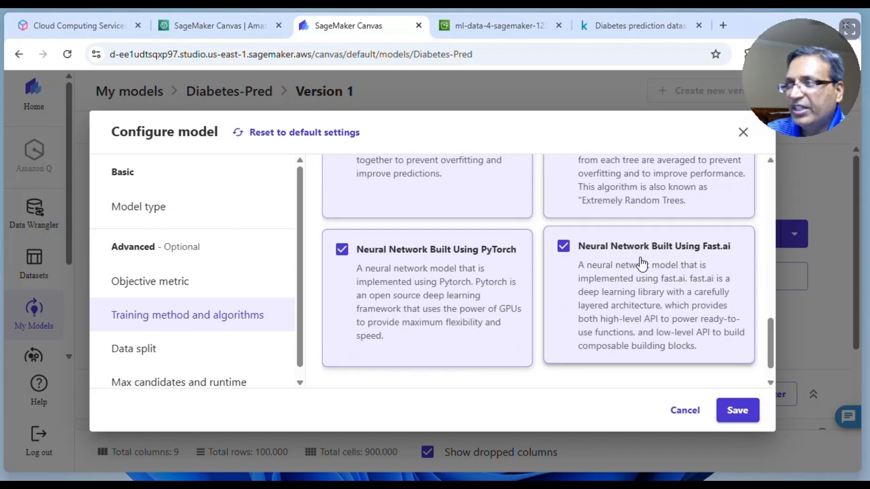
scroll(640, 262, up, 9)
scroll(575, 258, up, 2)
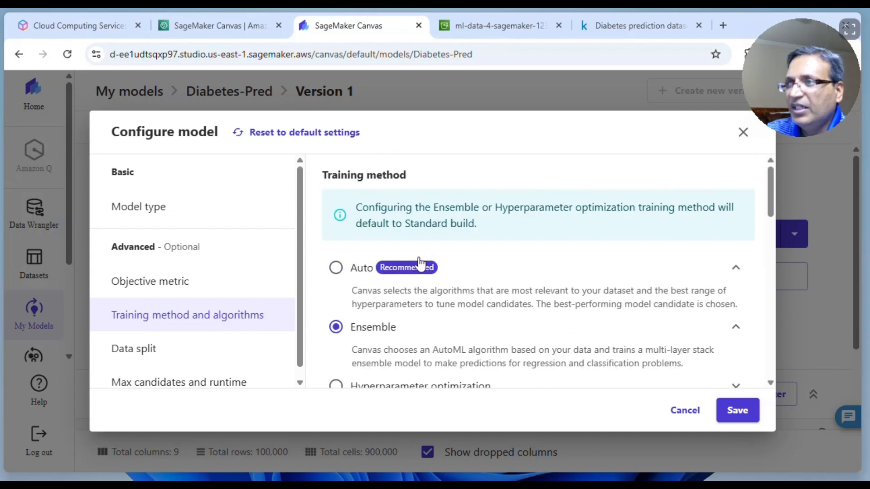
click(334, 271)
scroll(536, 275, down, 1)
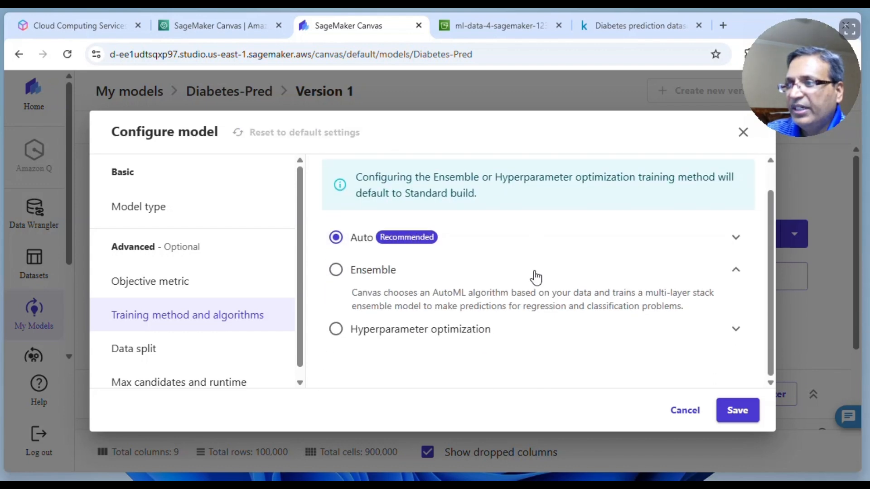
Review the data split and the max candidates and runtime settings, and save the model configuration
click(148, 349)
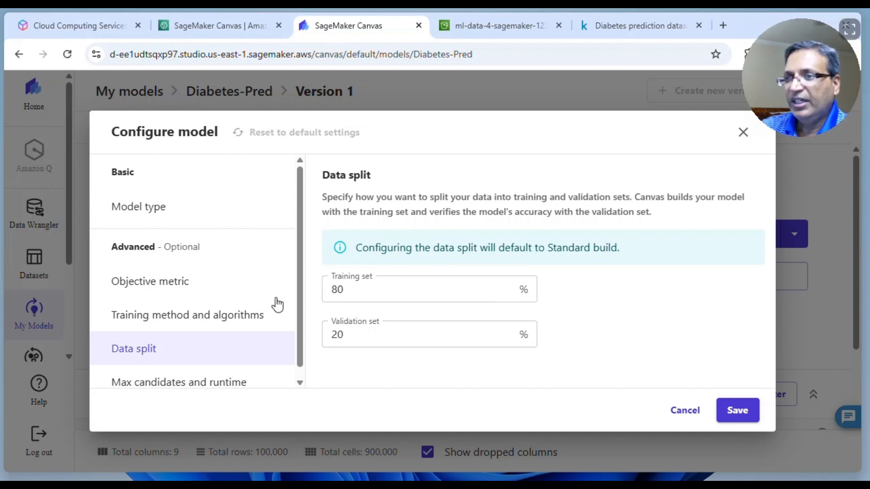
scroll(226, 304, down, 1)
click(217, 375)
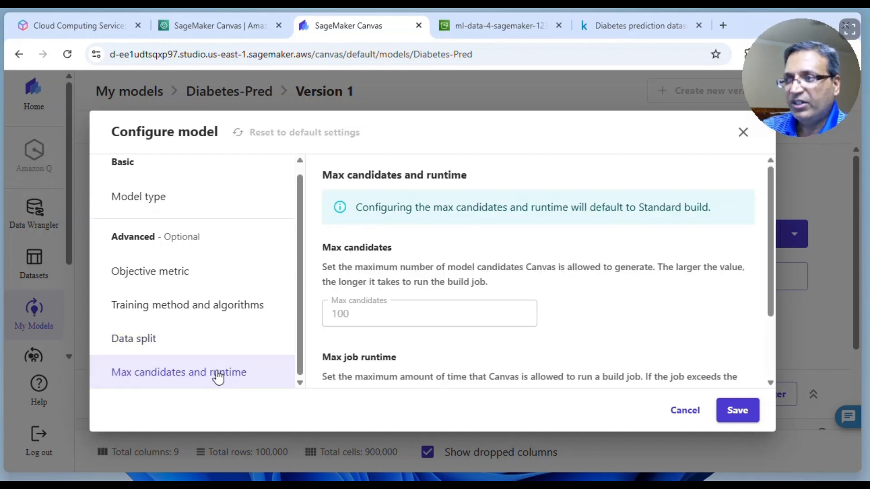
scroll(516, 288, down, 2)
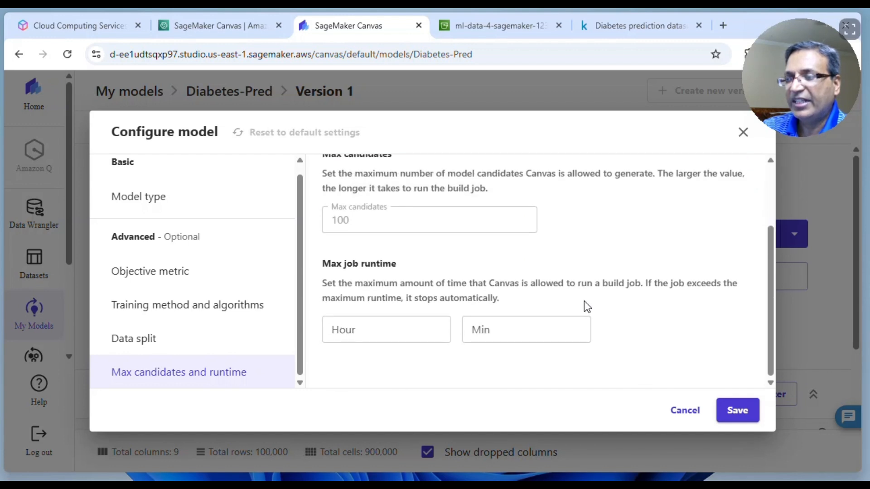
scroll(578, 306, up, 2)
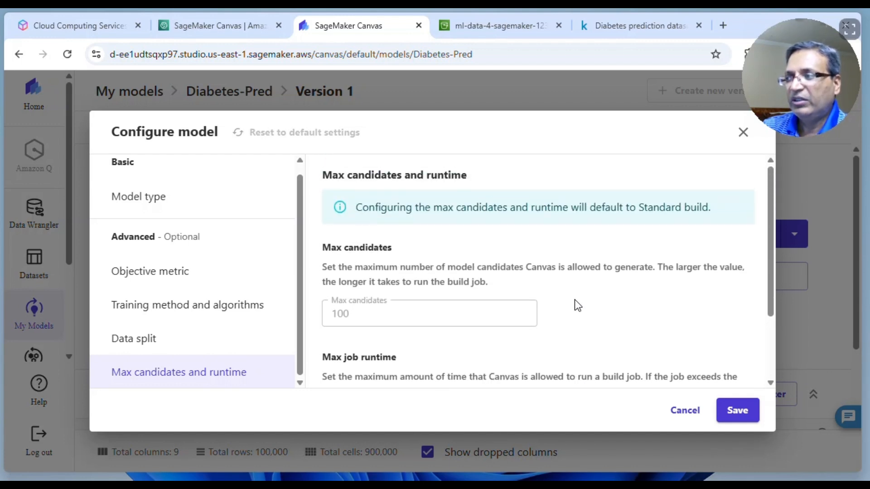
click(742, 414)
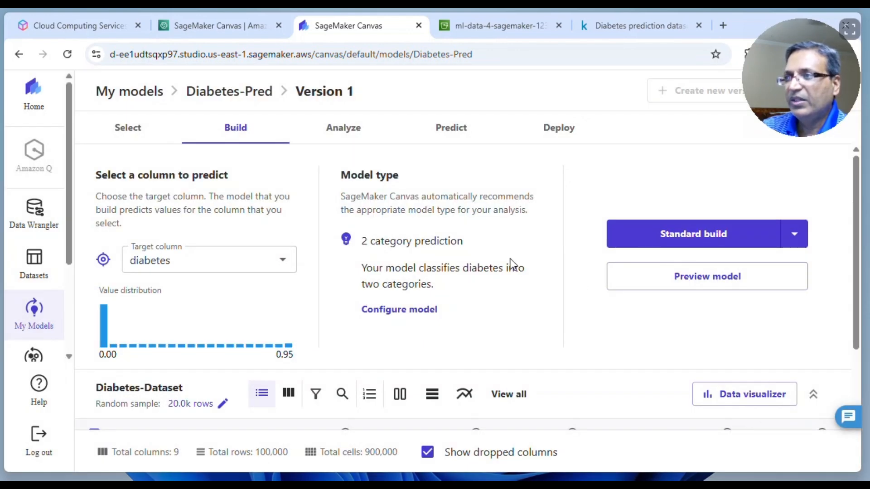
Set the build type to Quick build and start building the diabetes model
scroll(481, 265, down, 2)
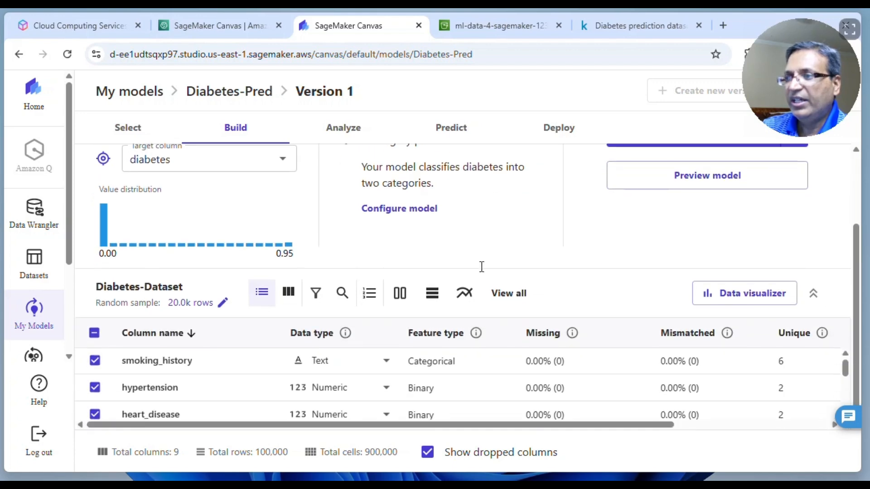
scroll(481, 266, up, 2)
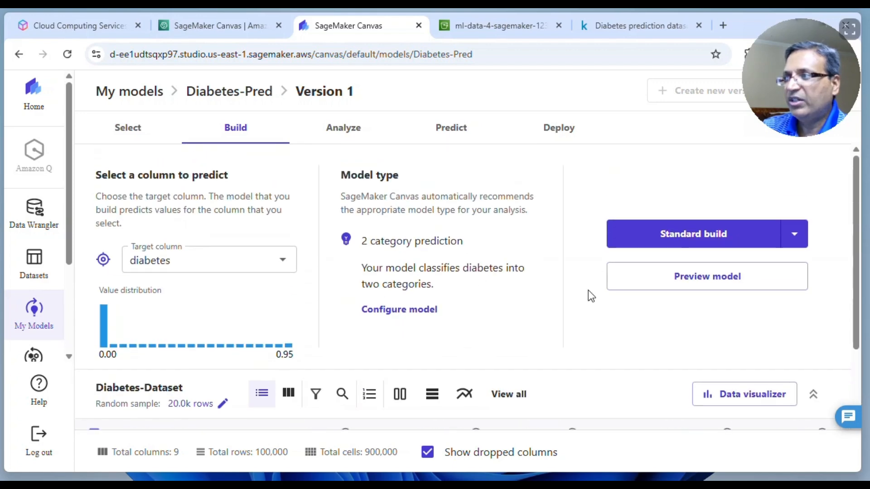
click(796, 241)
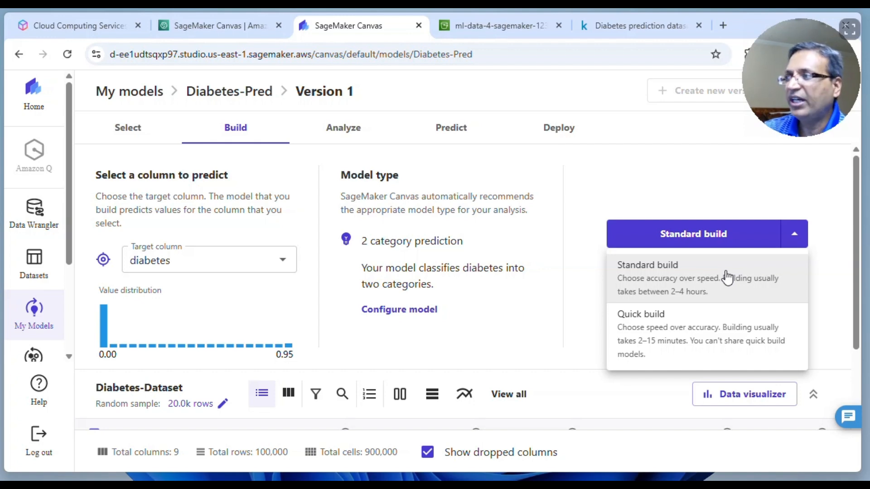
click(692, 339)
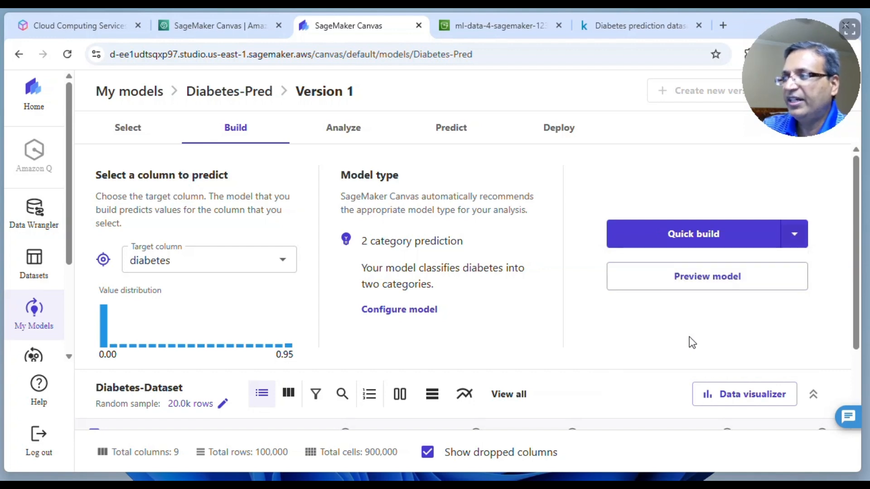
click(720, 242)
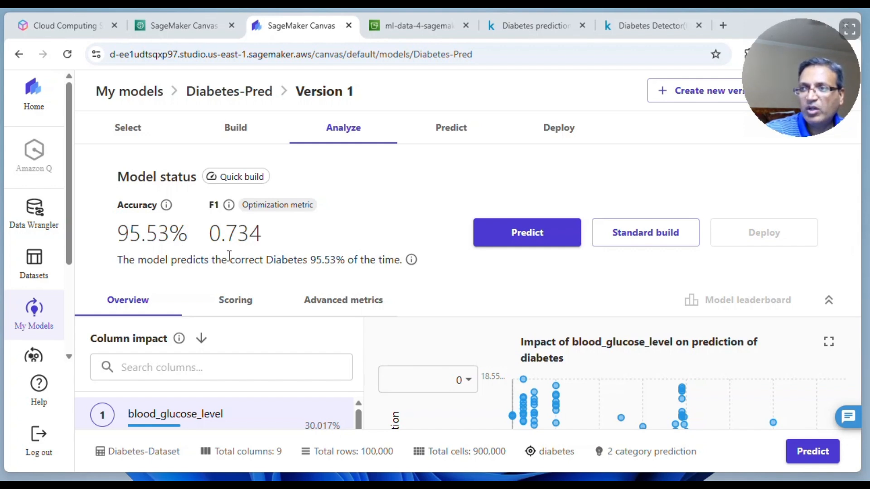
Examine the built model's accuracy statement and collapse the model status header to enlarge the column impact overview
drag(305, 262, 355, 262)
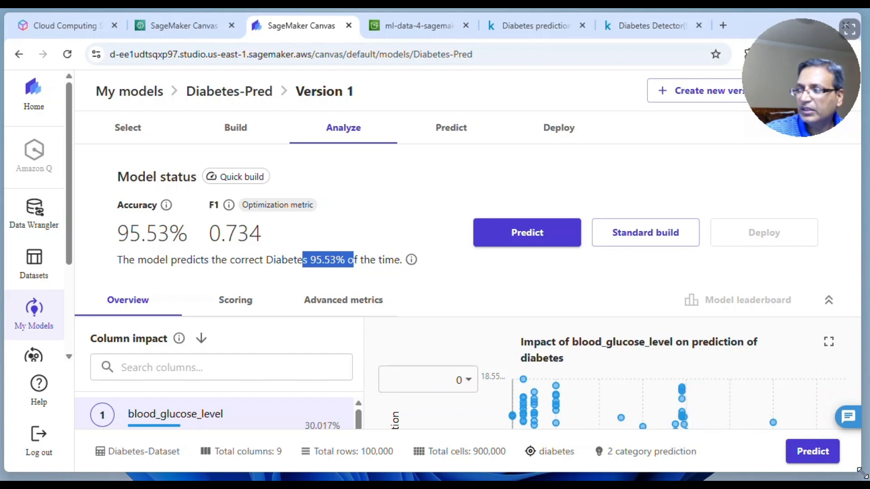
drag(860, 471, 862, 474)
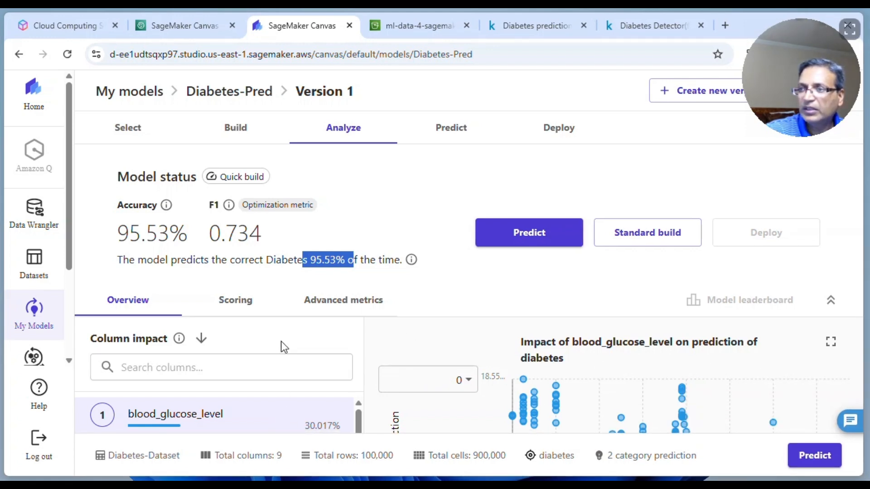
click(831, 300)
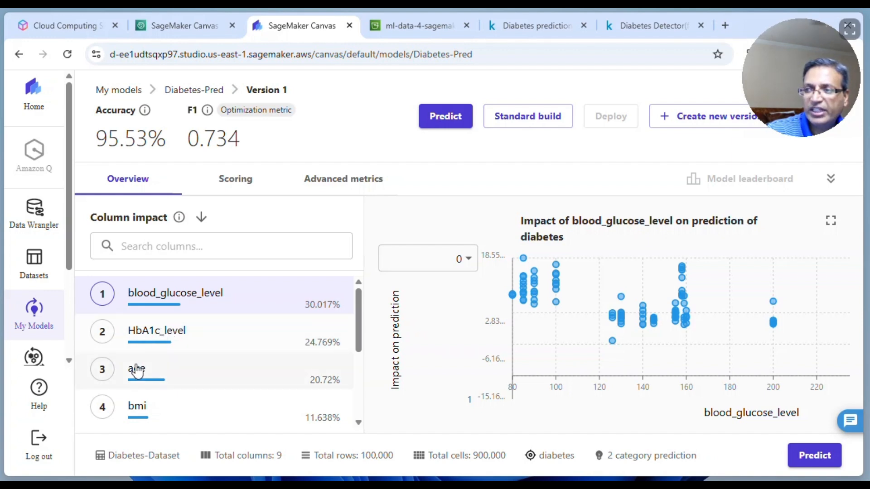
Examine the impact ranking of all columns and the model's advanced metrics, and return to the overview
scroll(175, 369, down, 3)
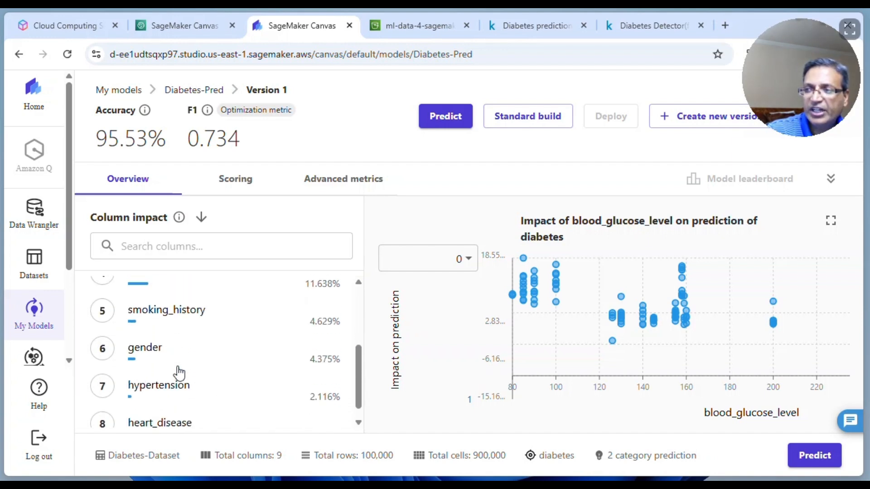
scroll(179, 374, up, 3)
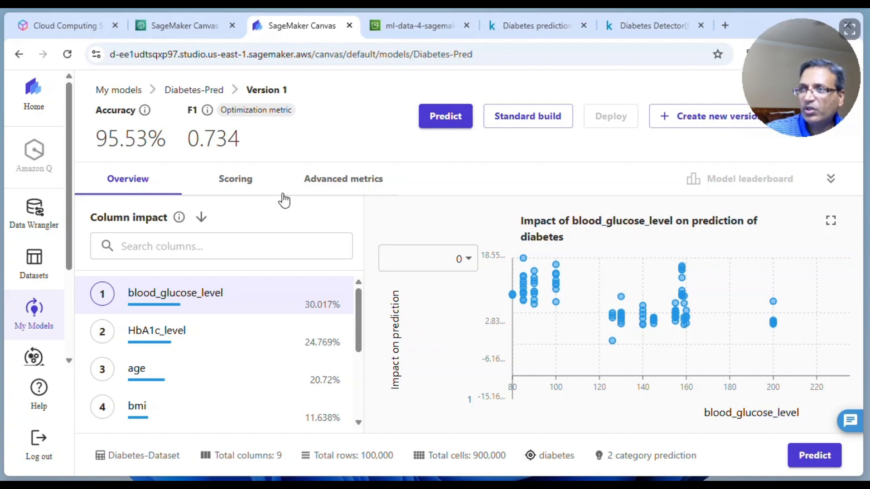
click(318, 187)
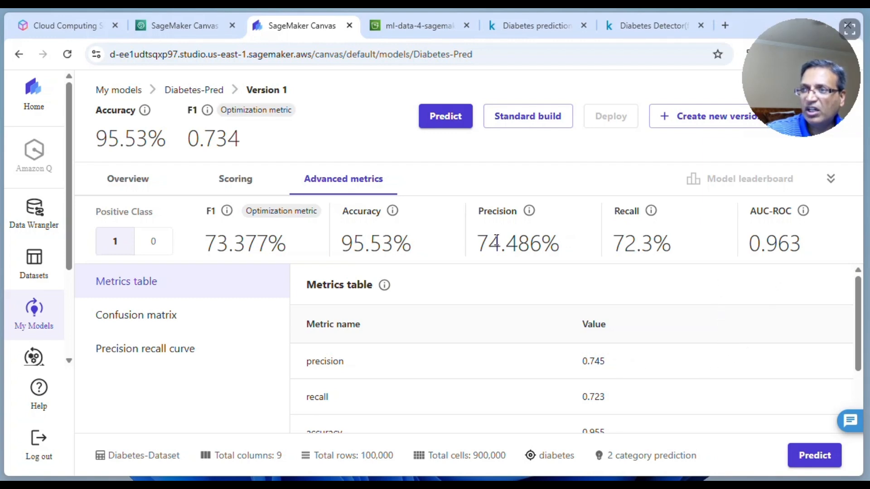
click(133, 184)
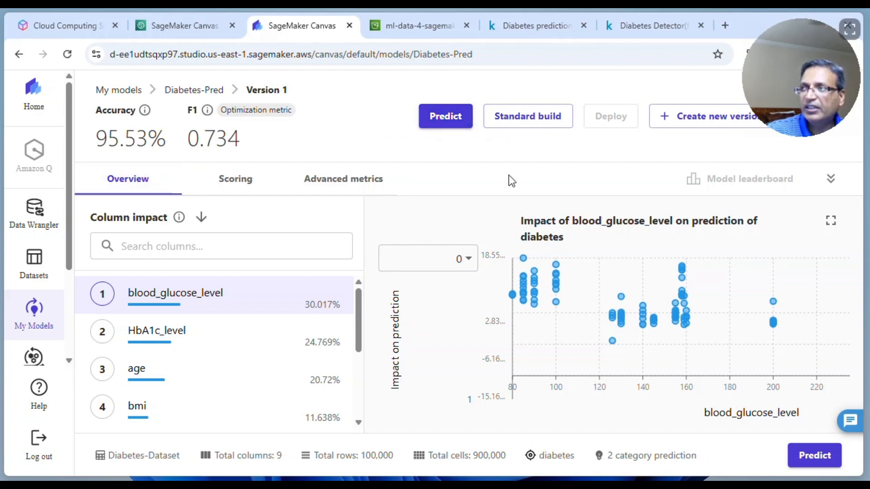
Open the prediction page for the diabetes model, switch to single prediction, and review the input column values
click(445, 118)
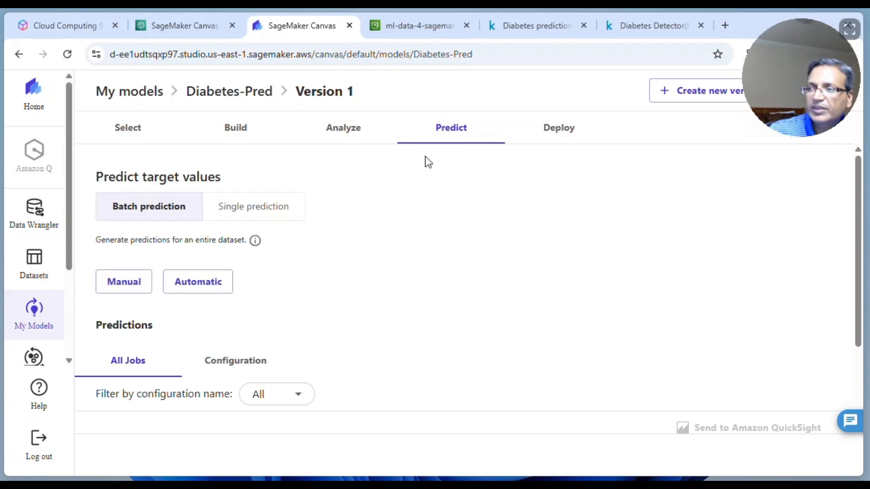
scroll(376, 229, down, 3)
scroll(376, 231, up, 2)
scroll(359, 229, up, 1)
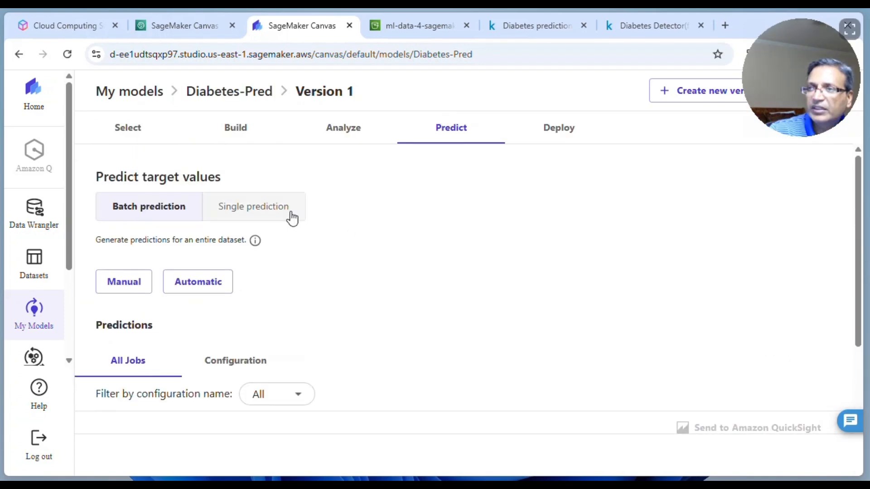
click(293, 218)
scroll(381, 232, down, 4)
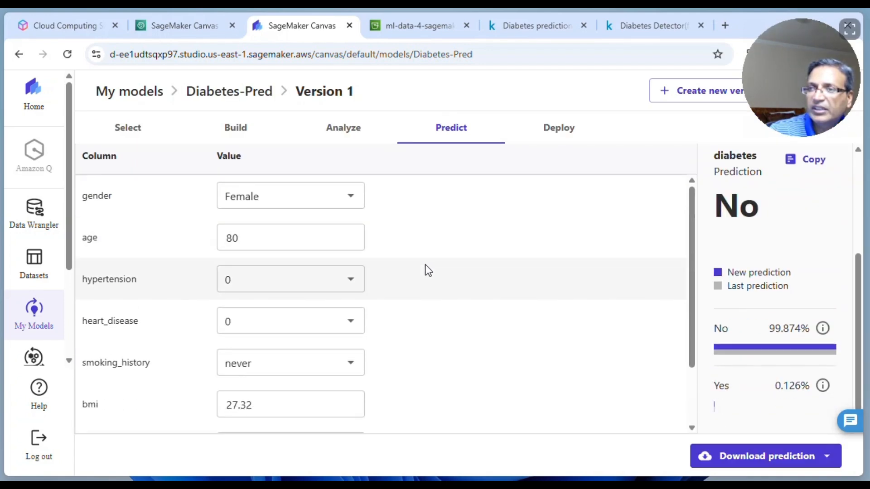
scroll(411, 352, down, 1)
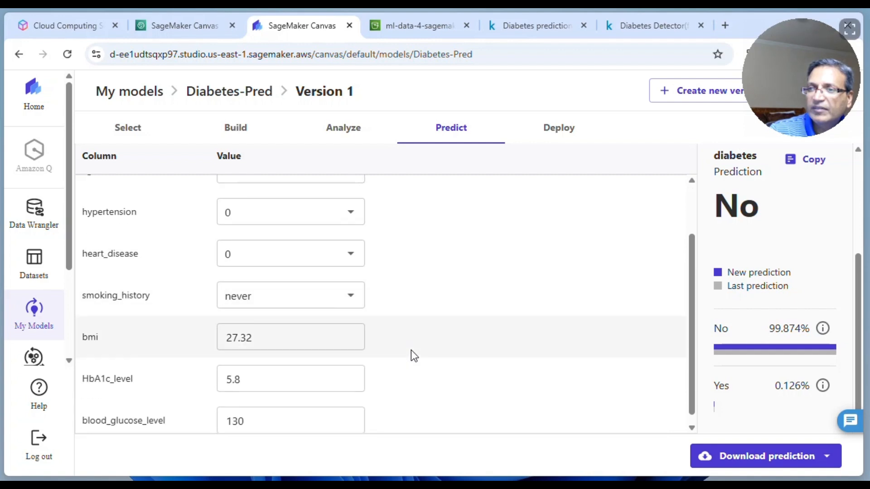
Set smoking_history to current for the single prediction
click(357, 303)
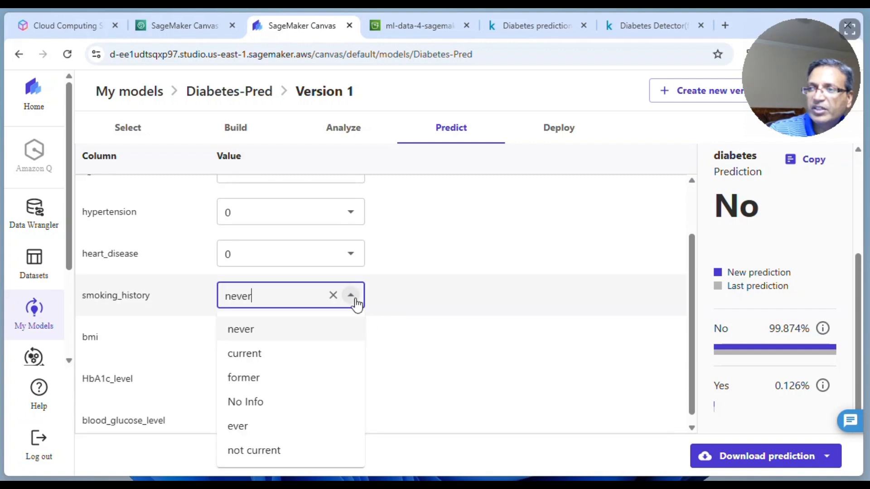
click(269, 358)
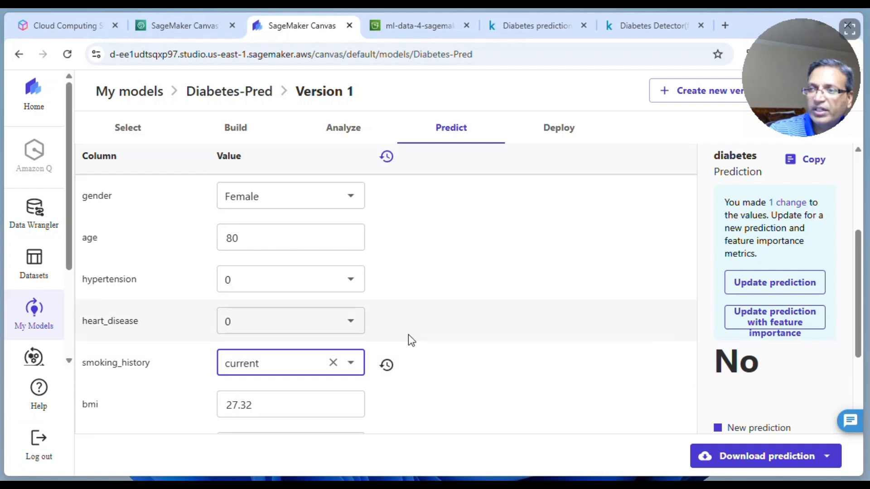
scroll(410, 335, down, 3)
scroll(410, 333, up, 1)
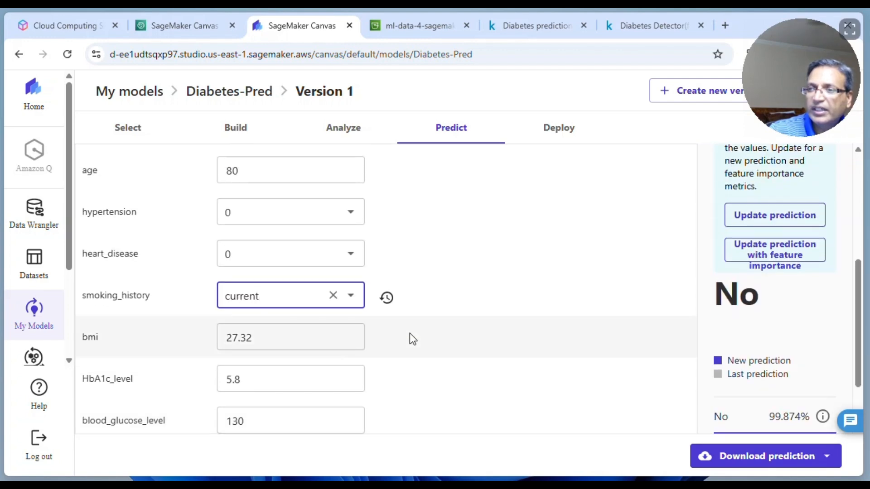
Set HbA1c_level to 10.8 for the single prediction
click(253, 378)
drag(252, 379, 214, 381)
click(200, 377)
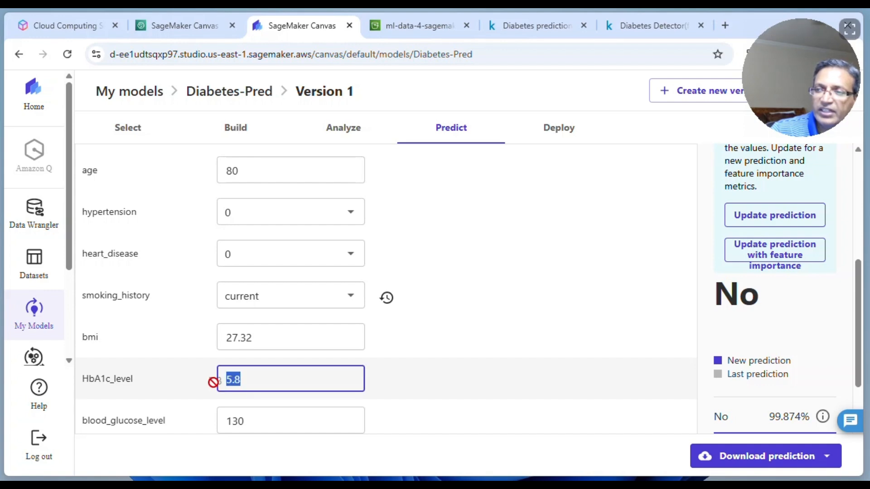
click(235, 382)
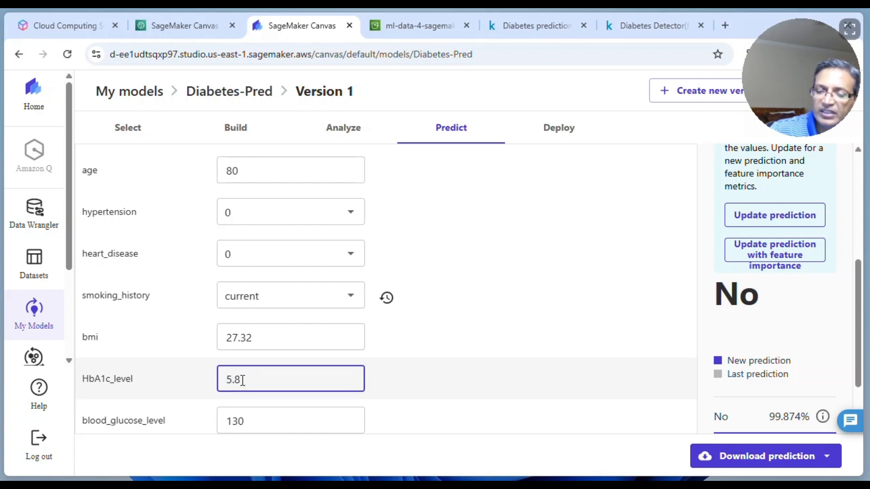
key(BackSpace)
key(BackSpace)
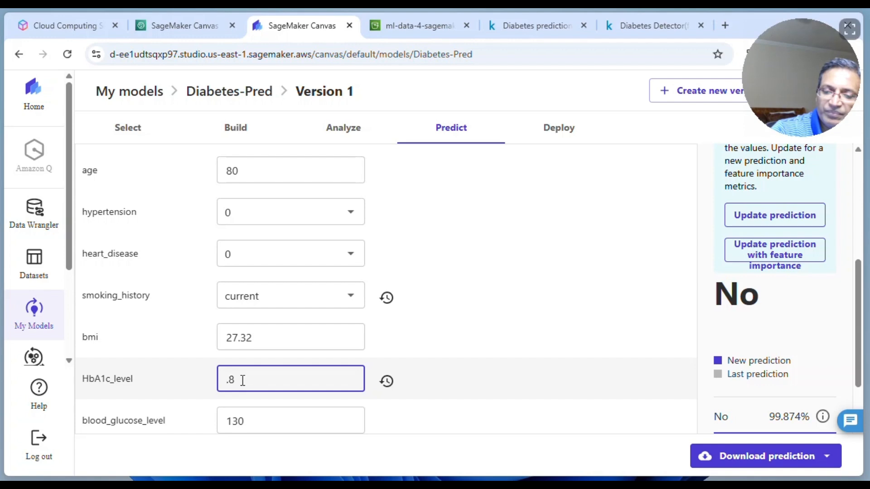
text(10)
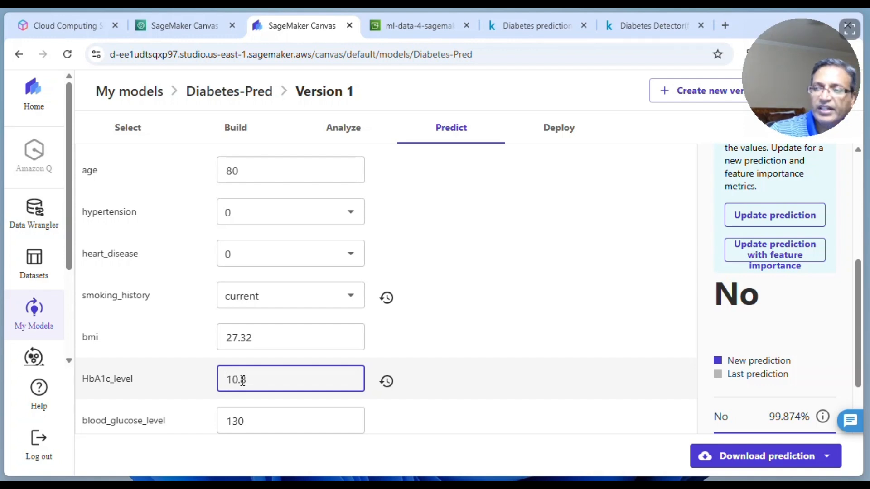
text(.)
Set blood_glucose_level to 180 for the single prediction
click(274, 418)
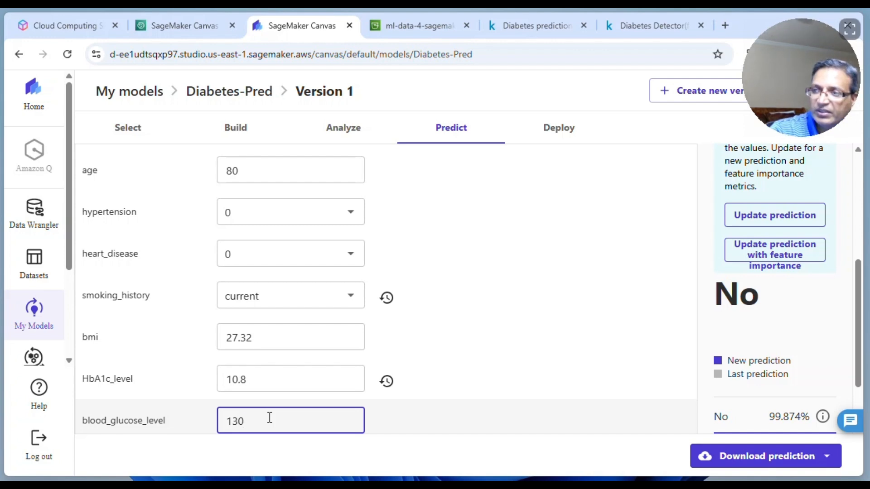
key(BackSpace)
text(8)
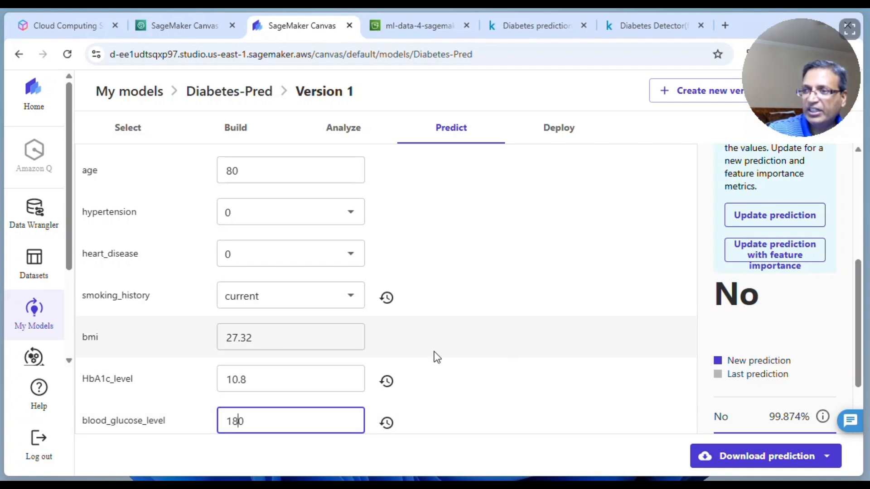
Review the changed input values and update the diabetes prediction without feature importance
scroll(435, 356, down, 2)
scroll(435, 355, up, 6)
scroll(531, 348, down, 4)
scroll(537, 347, up, 4)
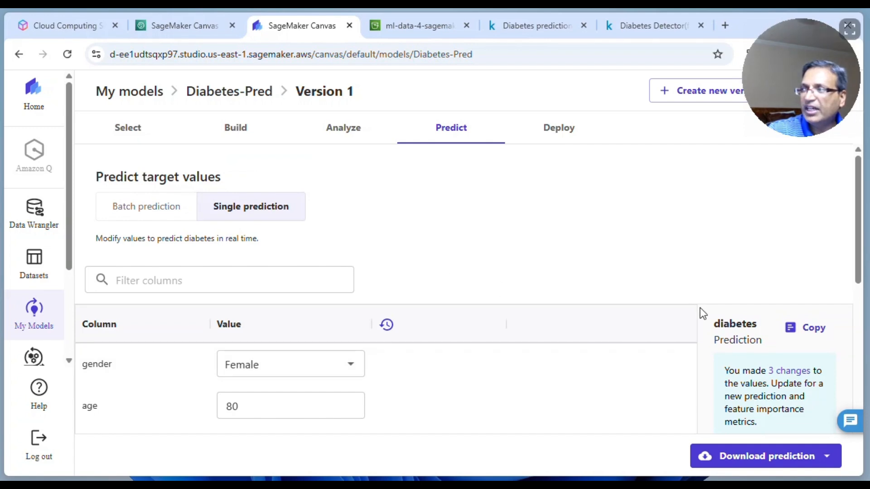
scroll(685, 347, down, 8)
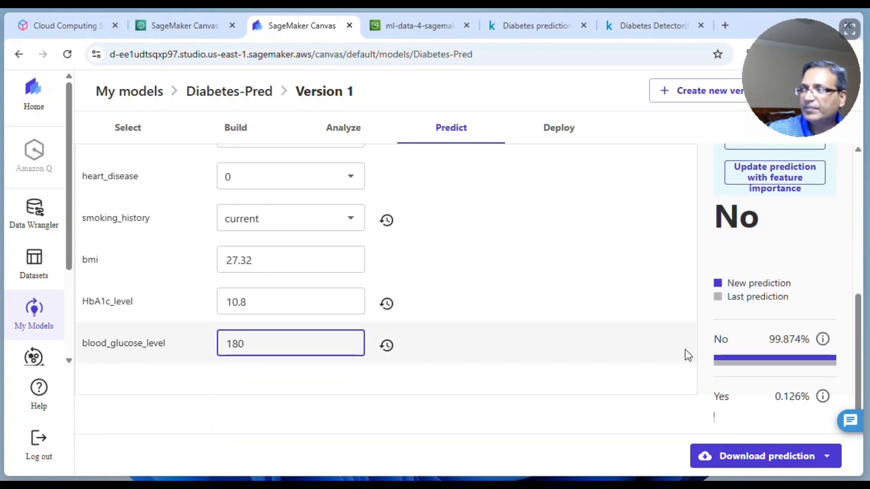
scroll(685, 350, up, 5)
scroll(684, 352, up, 2)
scroll(684, 351, down, 3)
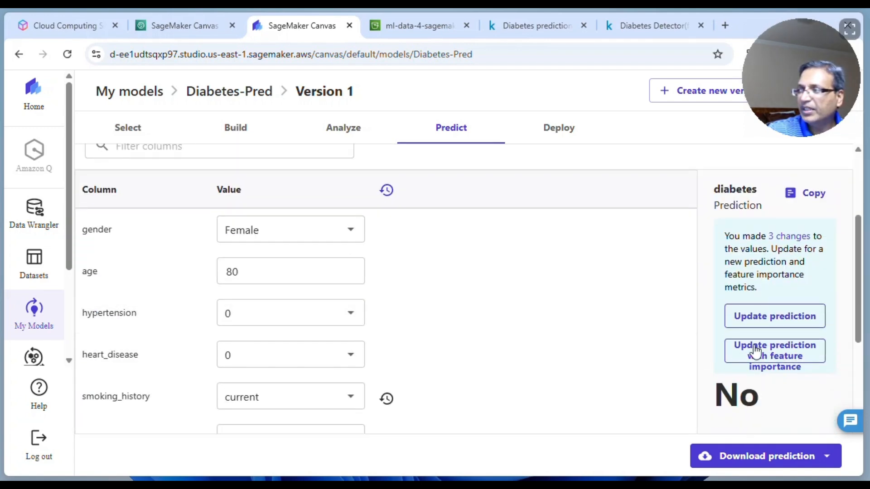
click(788, 317)
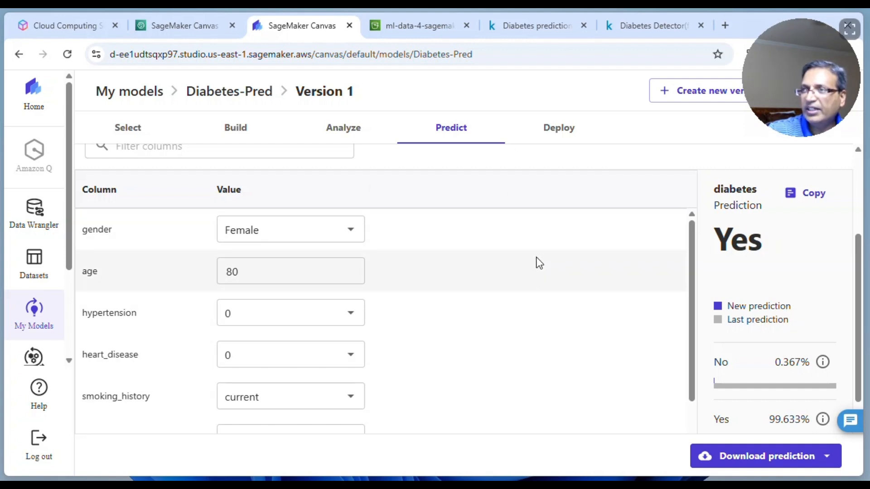
Return to the model's analysis results and dismiss the feedback survey
scroll(534, 272, up, 3)
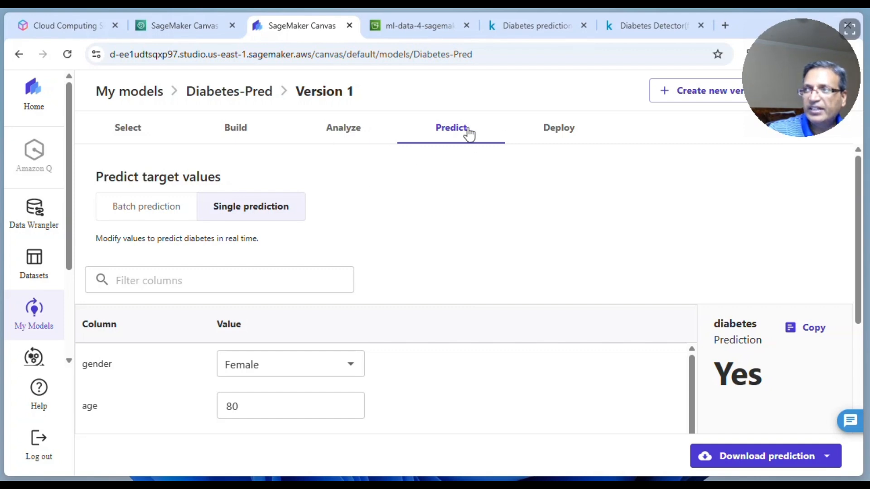
click(351, 131)
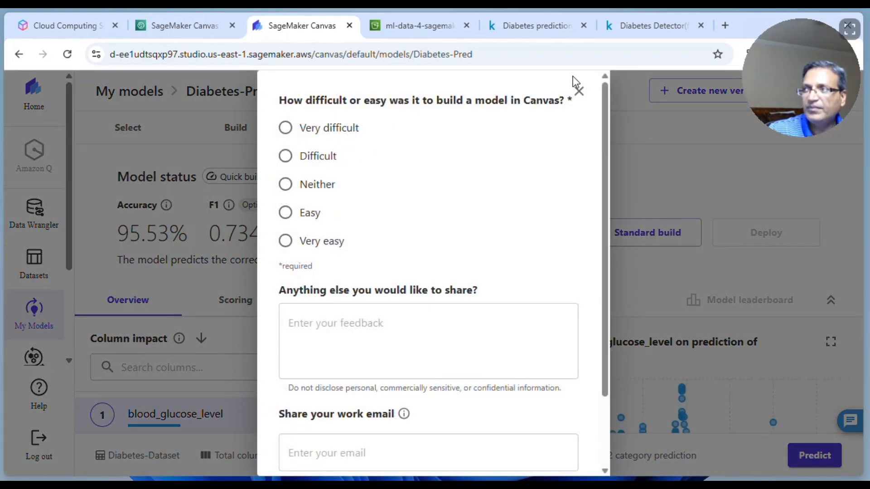
click(580, 92)
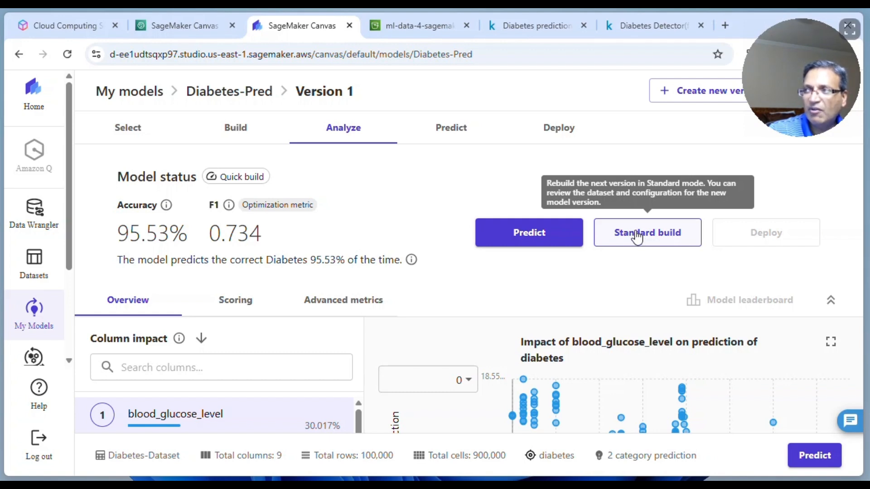
Open the deployment section for the Diabetes-Pred model
click(559, 129)
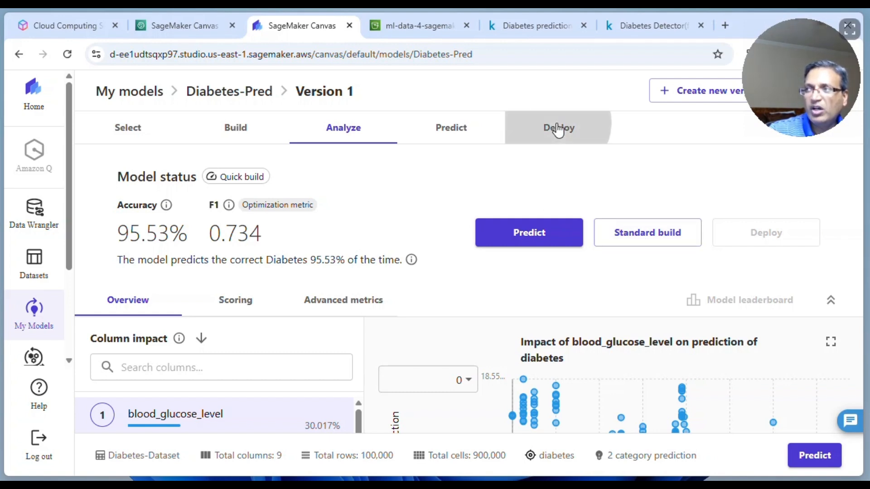